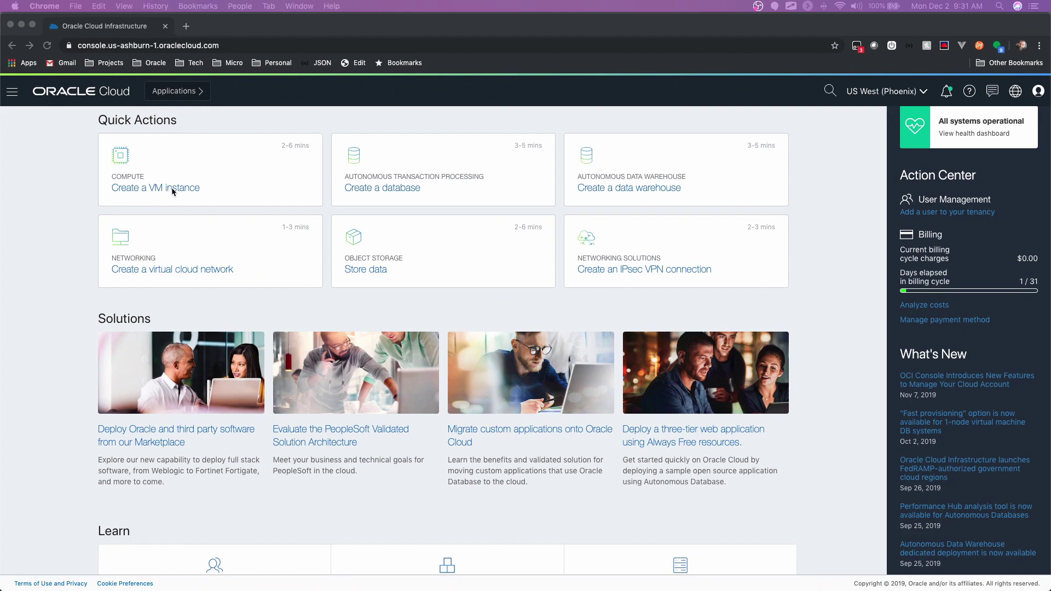
Step: Go to Compute > Instances from the main navigation menu to list demo-compartment's instances
left_click(9, 99)
left_click(9, 99)
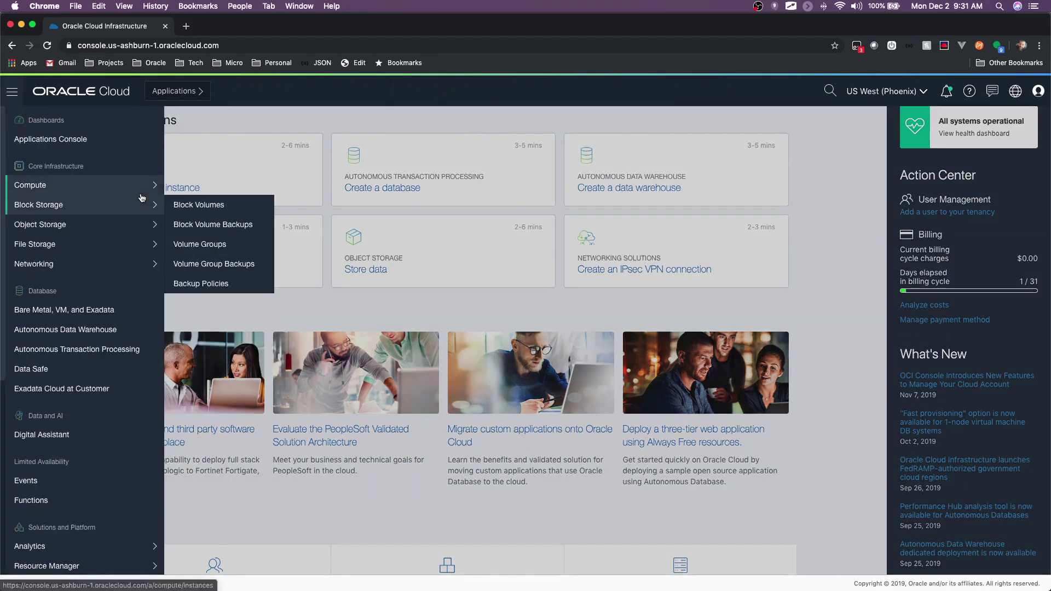
mouse_move(148, 185)
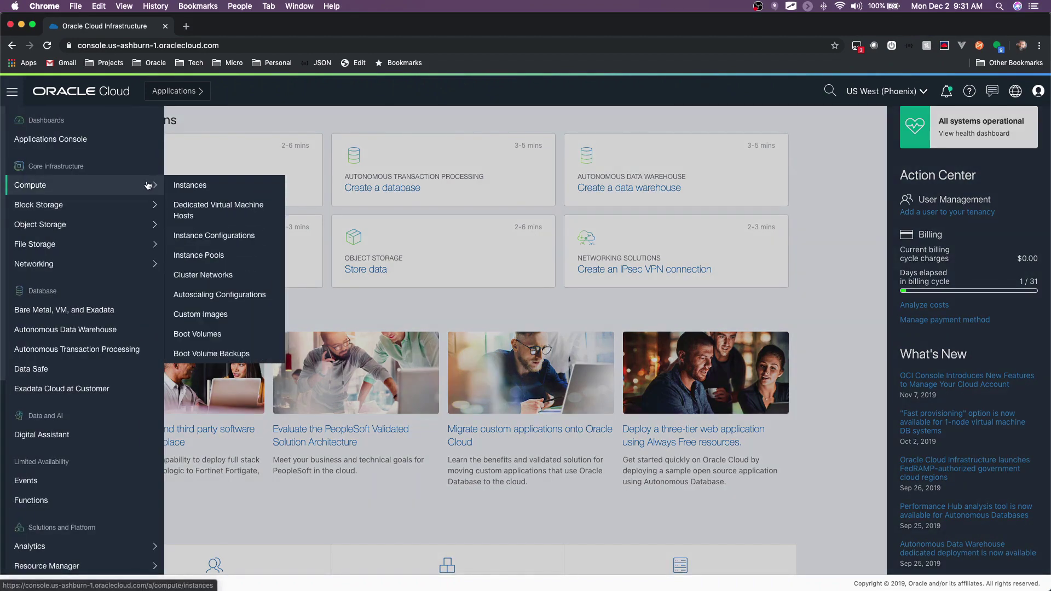
left_click(194, 185)
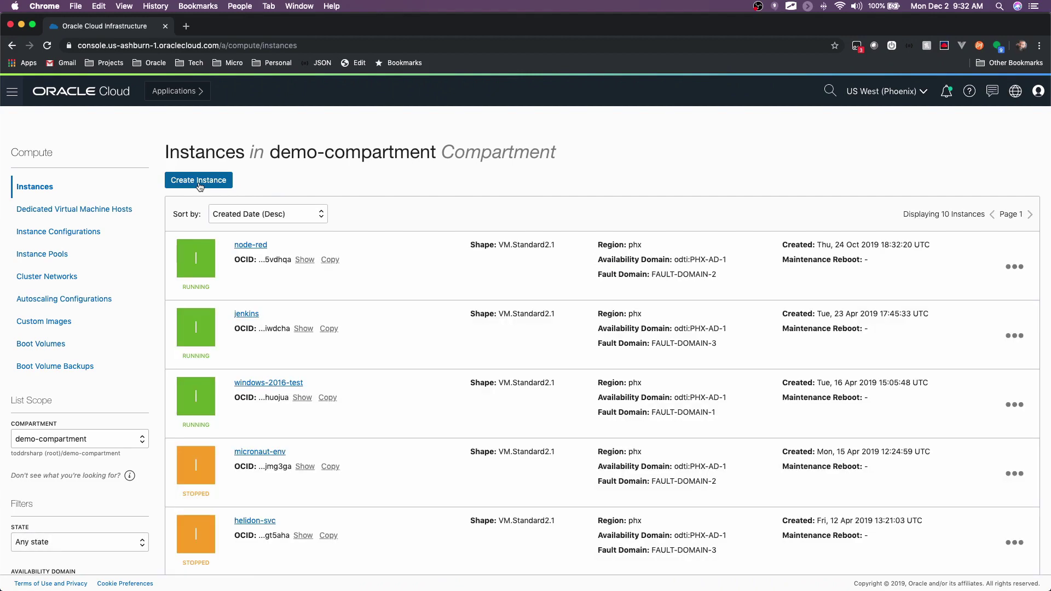
Step: Start a new compute instance and select its default instance name
left_click(200, 186)
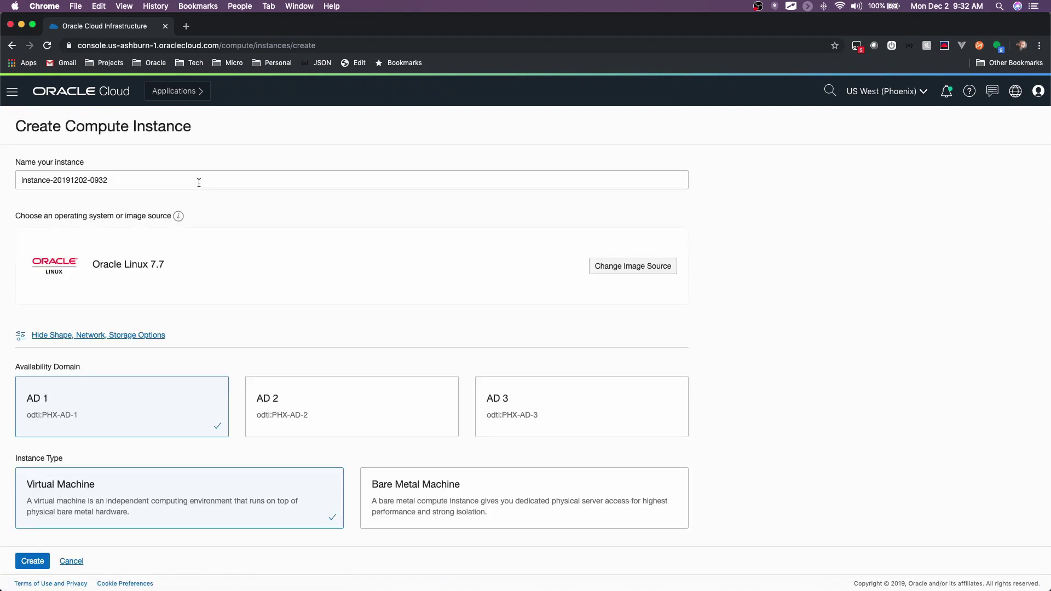
left_click_drag(198, 182, 3, 170)
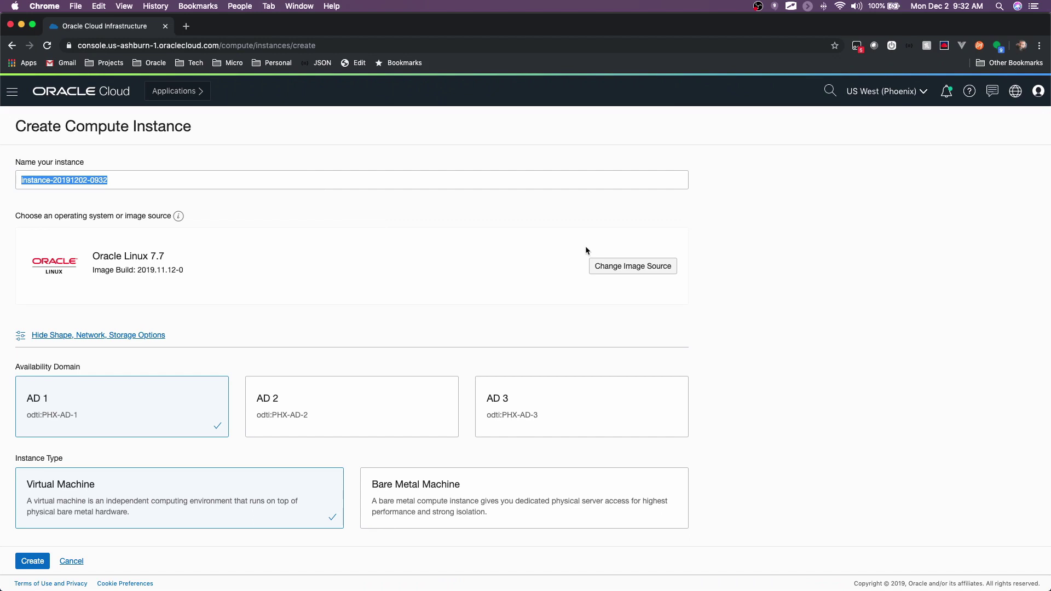
left_click(631, 267)
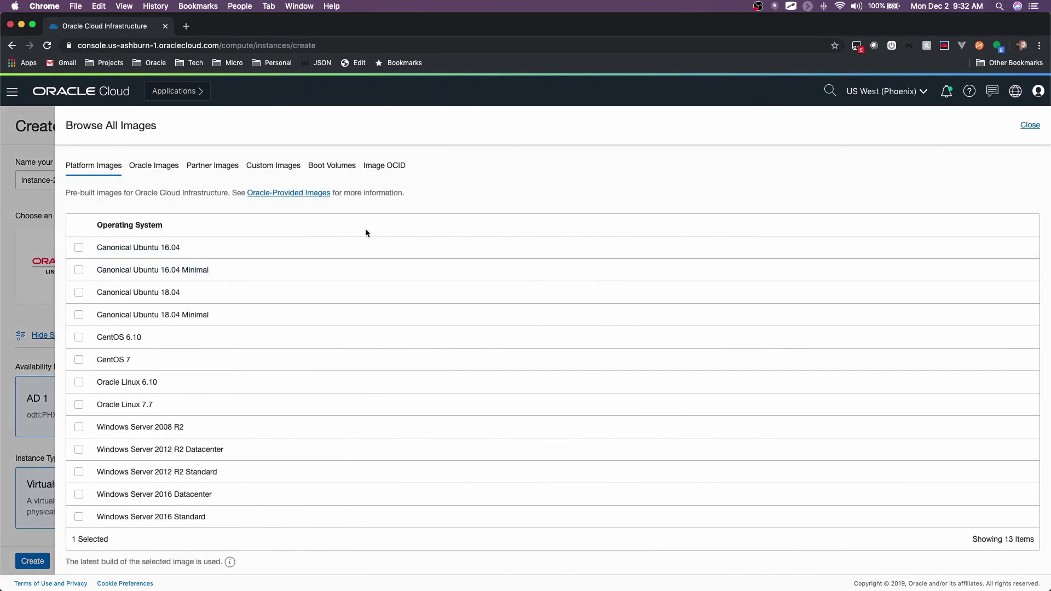
scroll(350, 242, "down", 2)
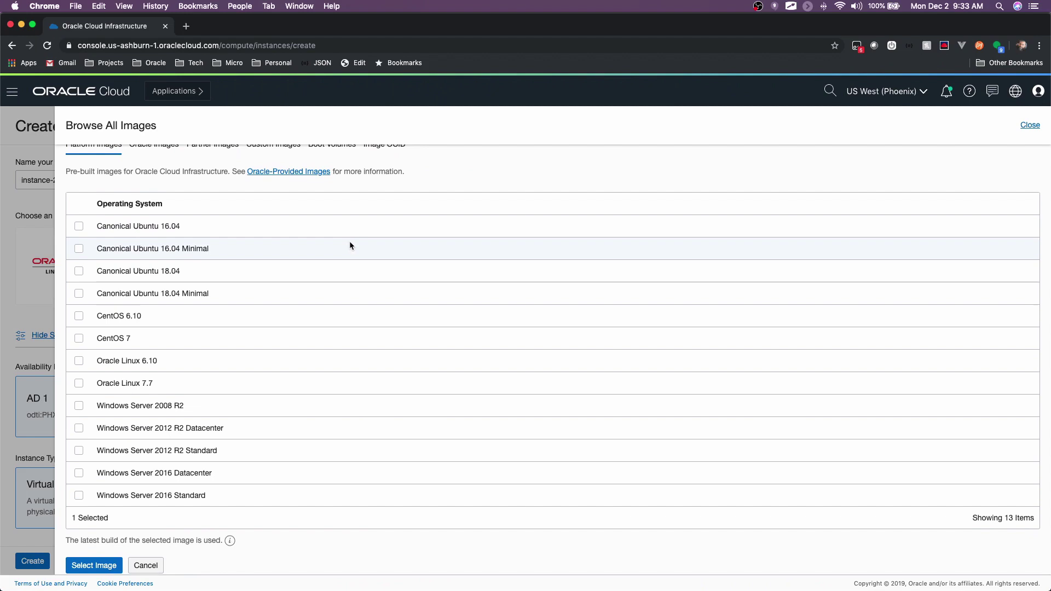
scroll(347, 241, "up", 2)
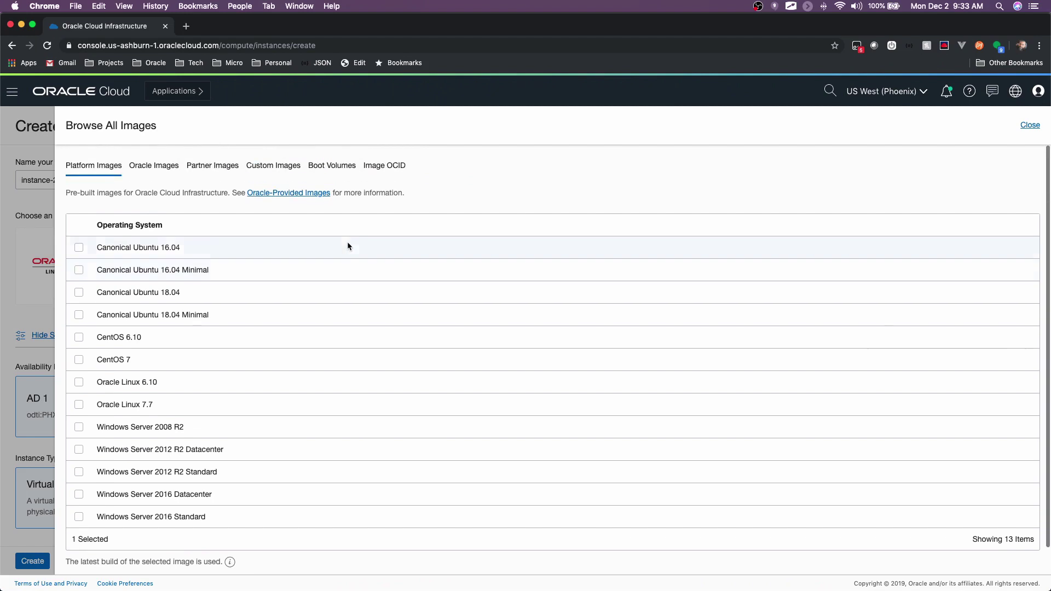
left_click(158, 176)
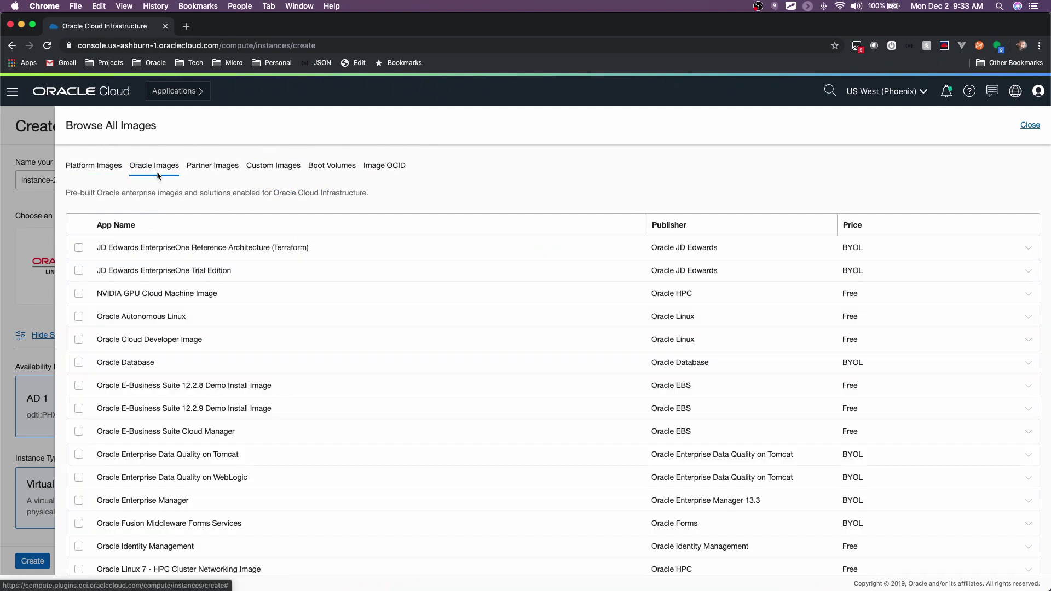
left_click(239, 171)
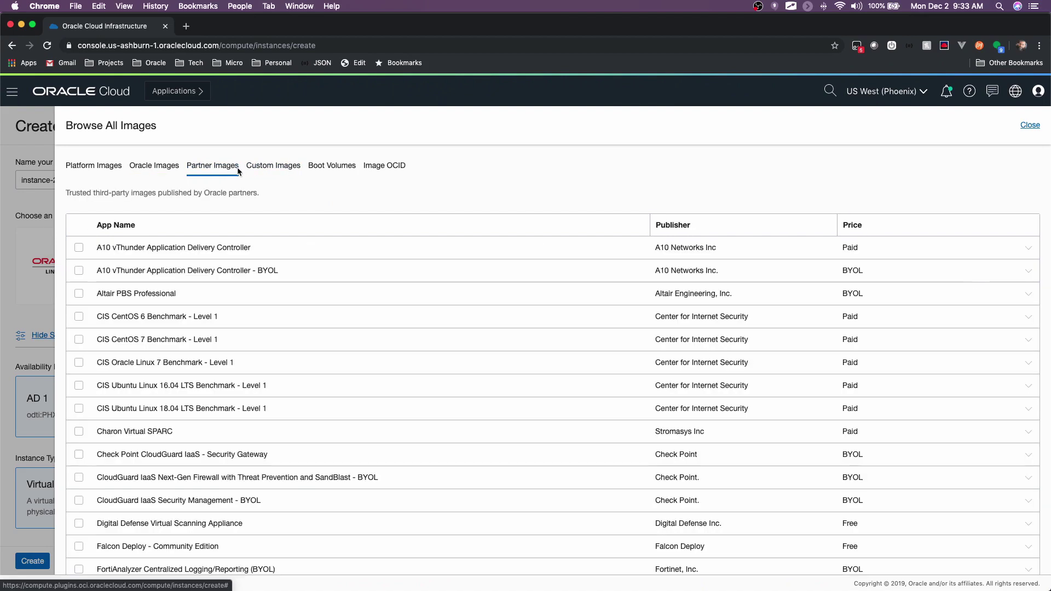
scroll(297, 284, "down", 10)
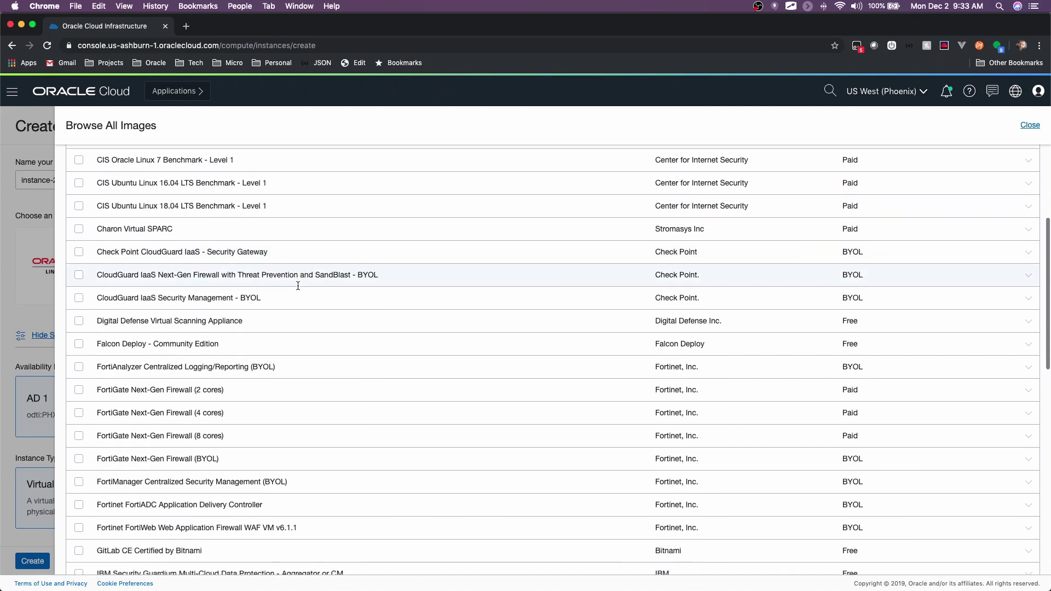
scroll(297, 285, "down", 3)
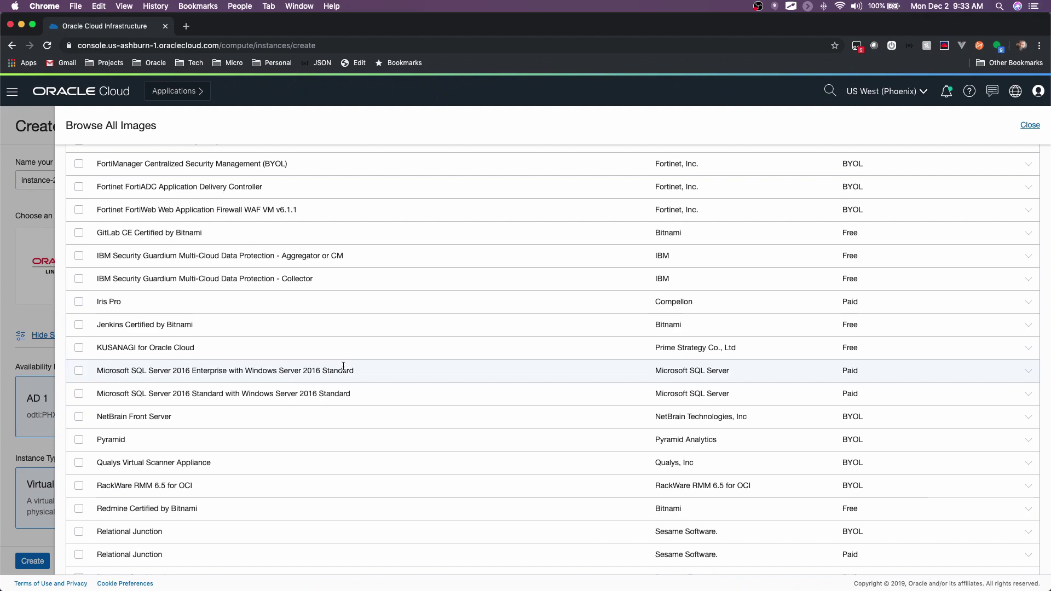
scroll(344, 367, "up", 13)
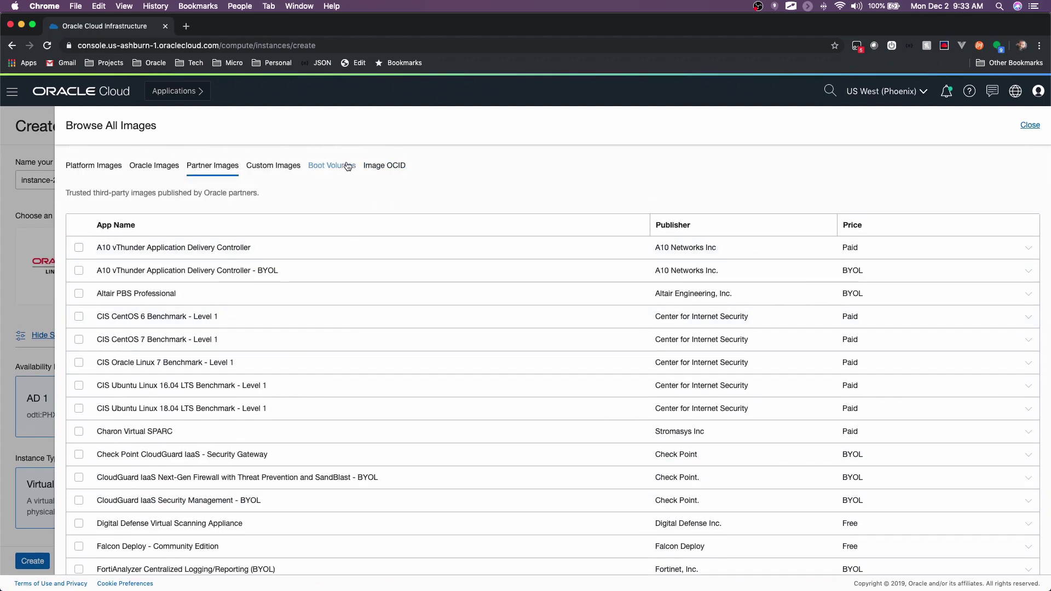
left_click(332, 167)
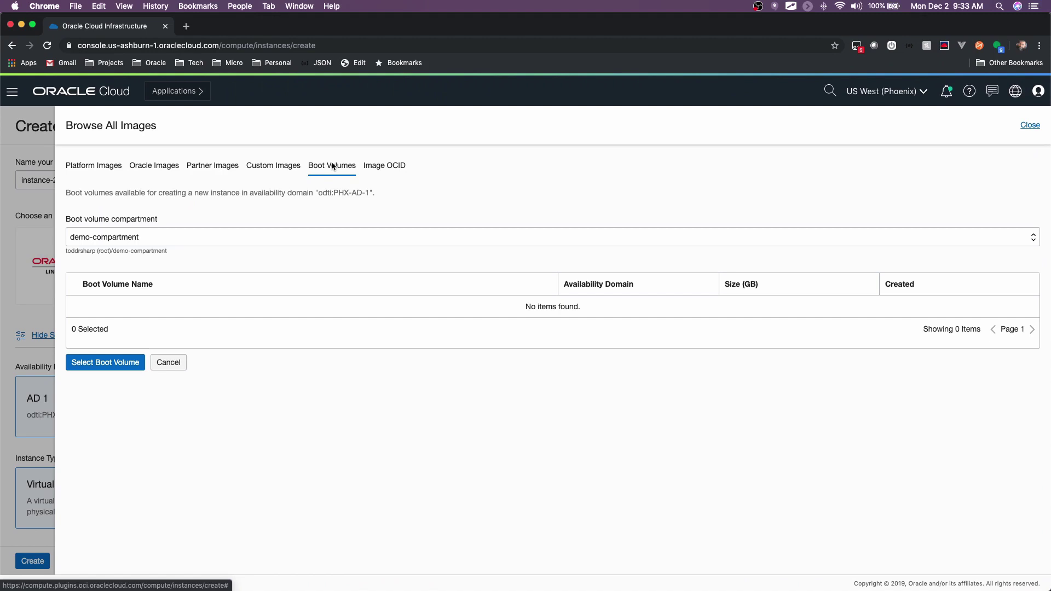
left_click(389, 168)
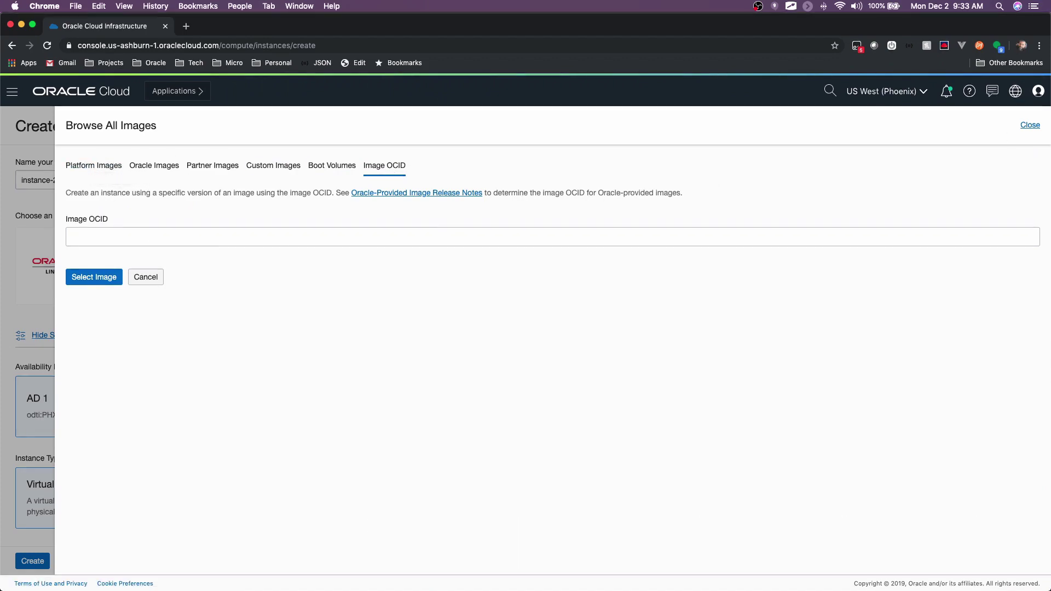
left_click(1031, 126)
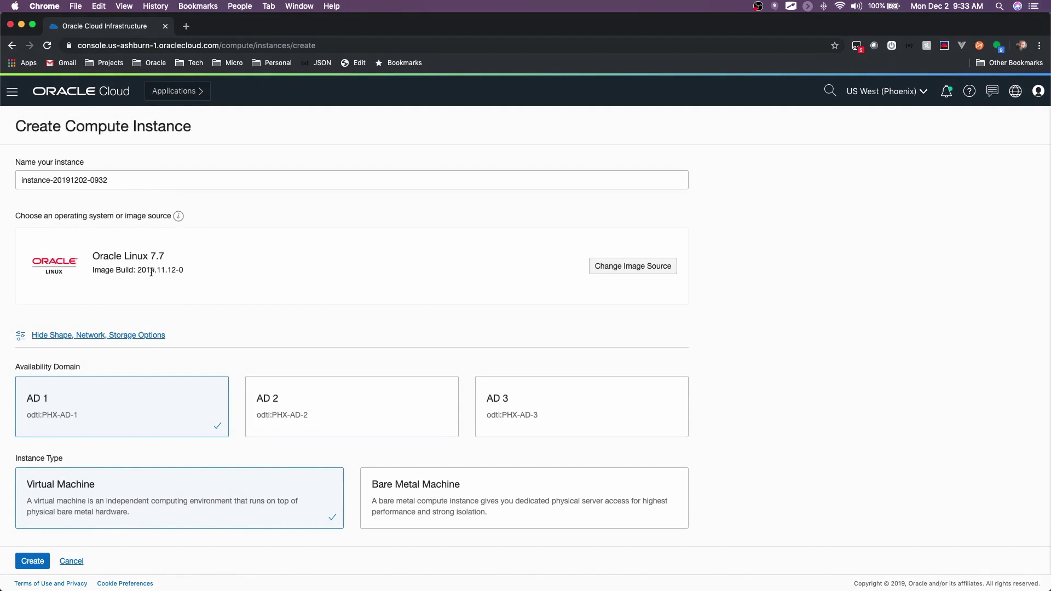
scroll(323, 338, "down", 2)
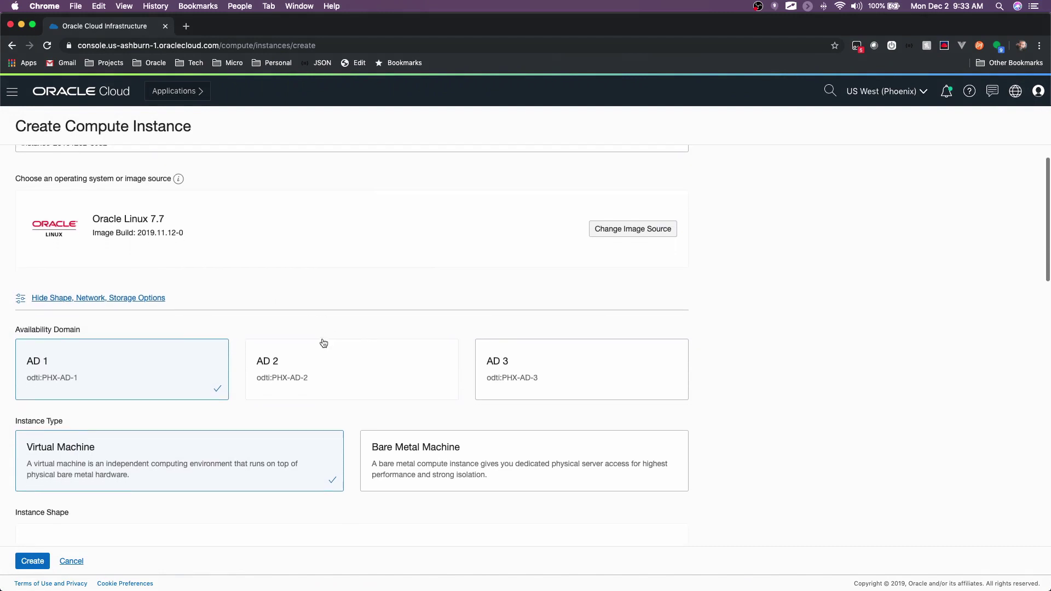
scroll(323, 342, "down", 1)
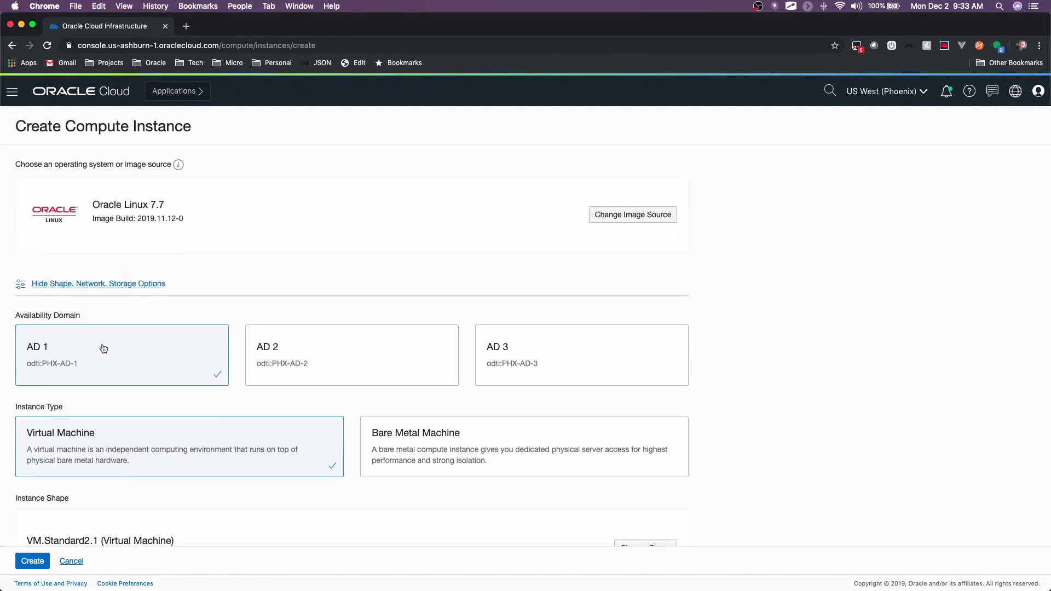
scroll(172, 354, "down", 5)
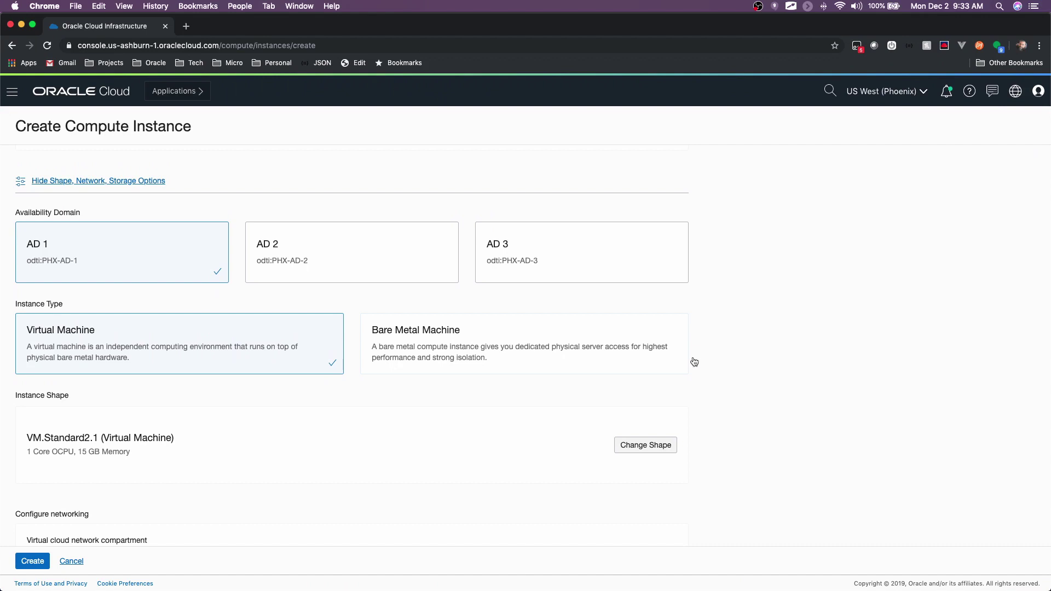
scroll(168, 314, "down", 3)
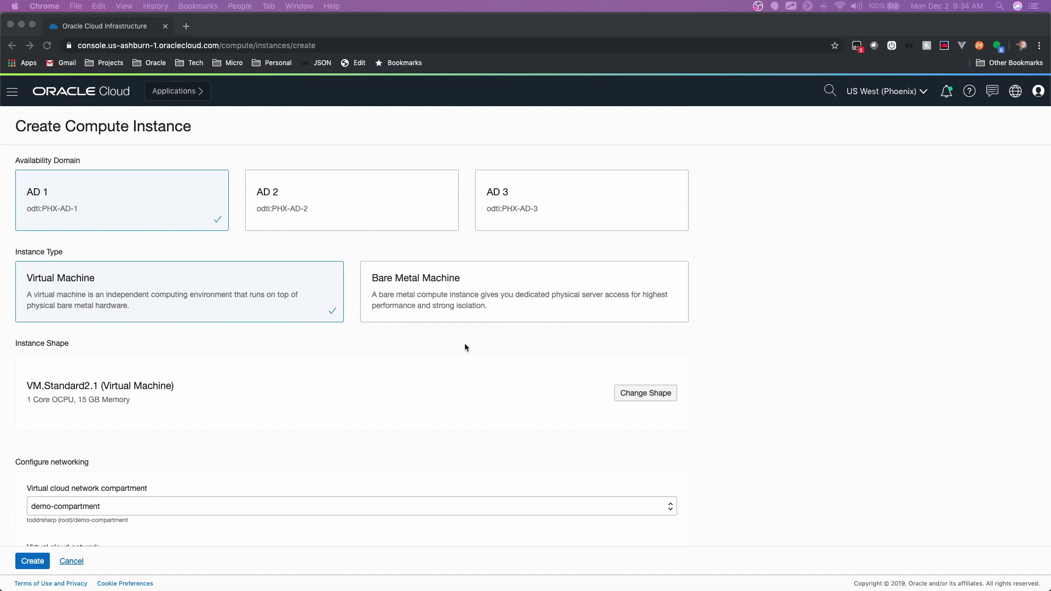
left_click(655, 392)
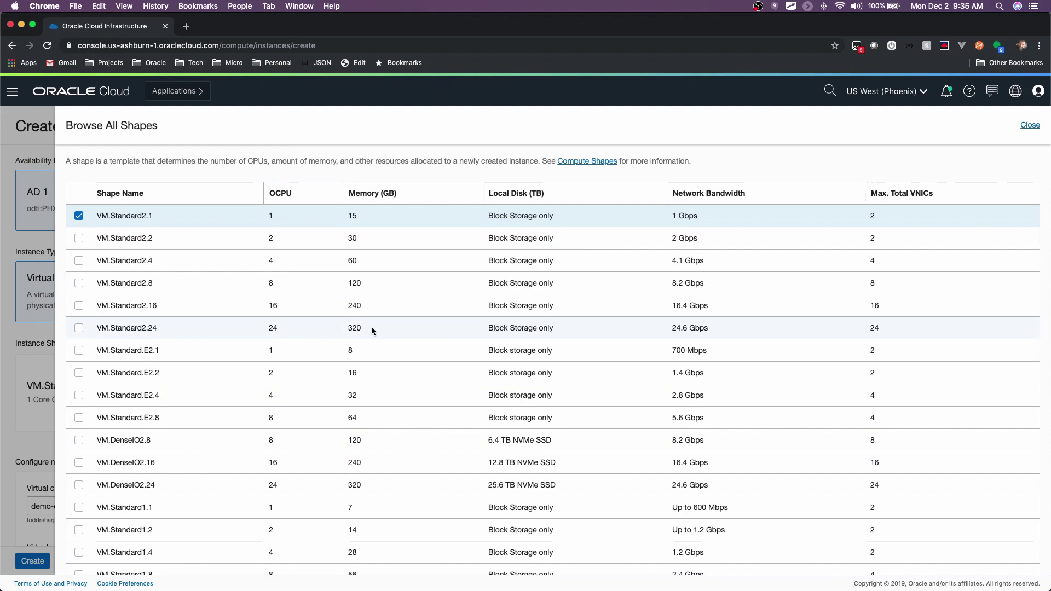
scroll(371, 327, "down", 1)
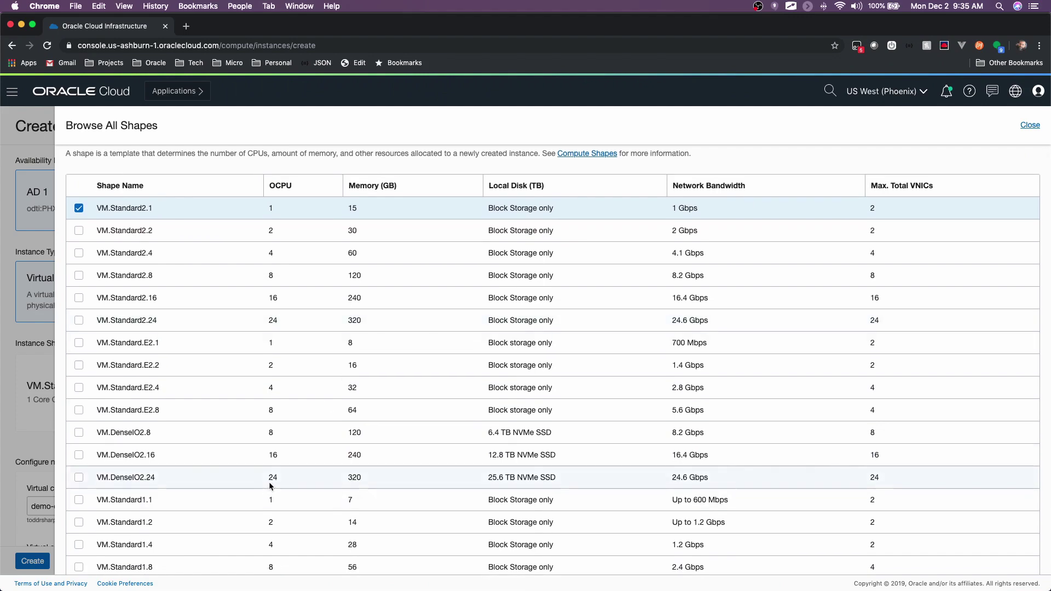
scroll(268, 482, "down", 1)
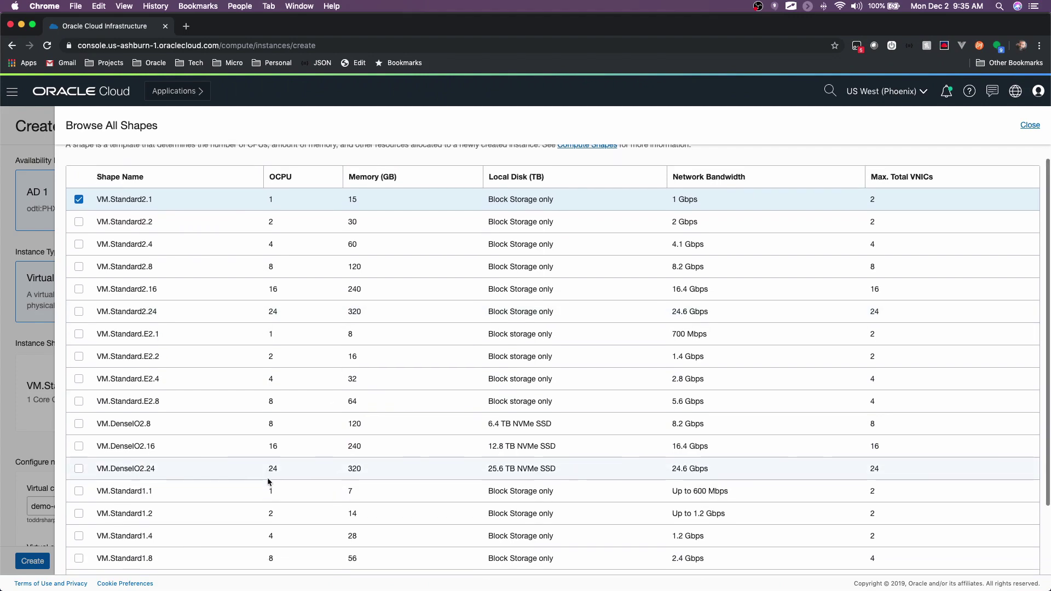
scroll(268, 482, "up", 2)
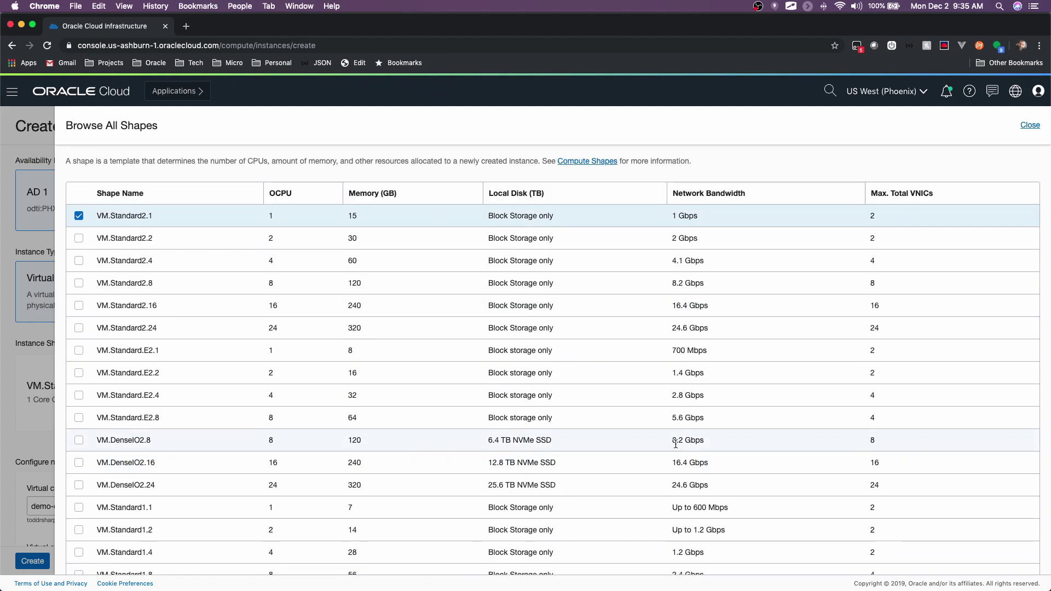
left_click(1026, 127)
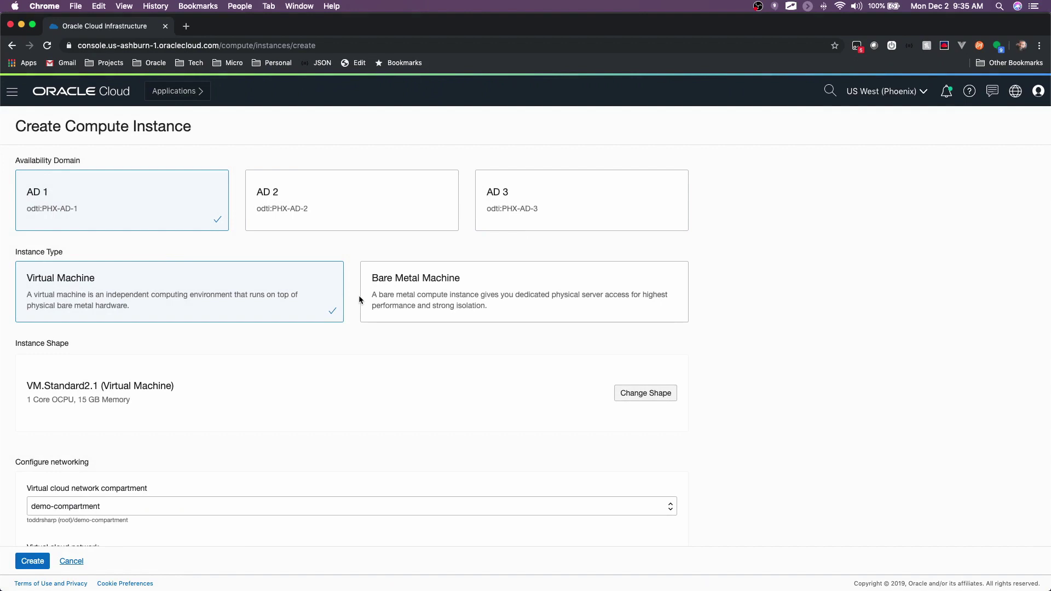
Step: Keep demo-compartment for demo-vcn's Public Subnet odti:PHX-AD-1 and assign a public IP address
scroll(360, 299, "down", 2)
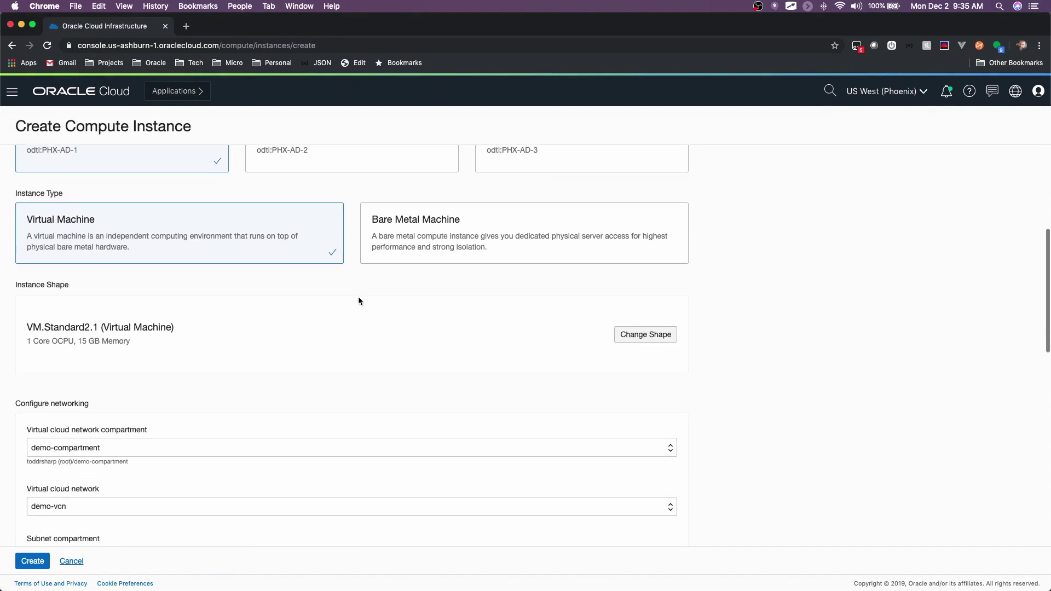
scroll(359, 301, "down", 2)
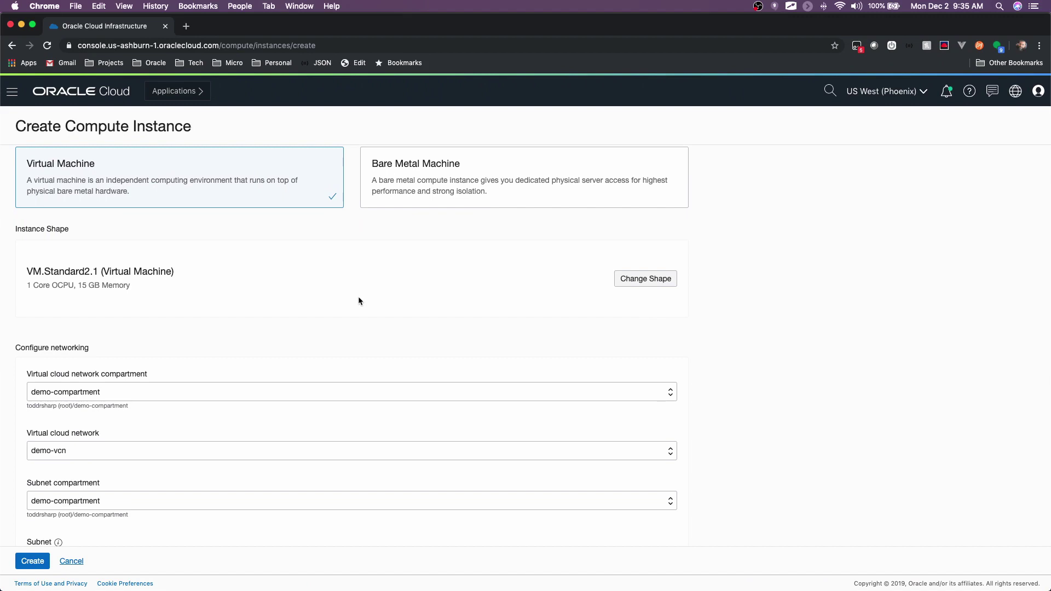
scroll(359, 301, "down", 4)
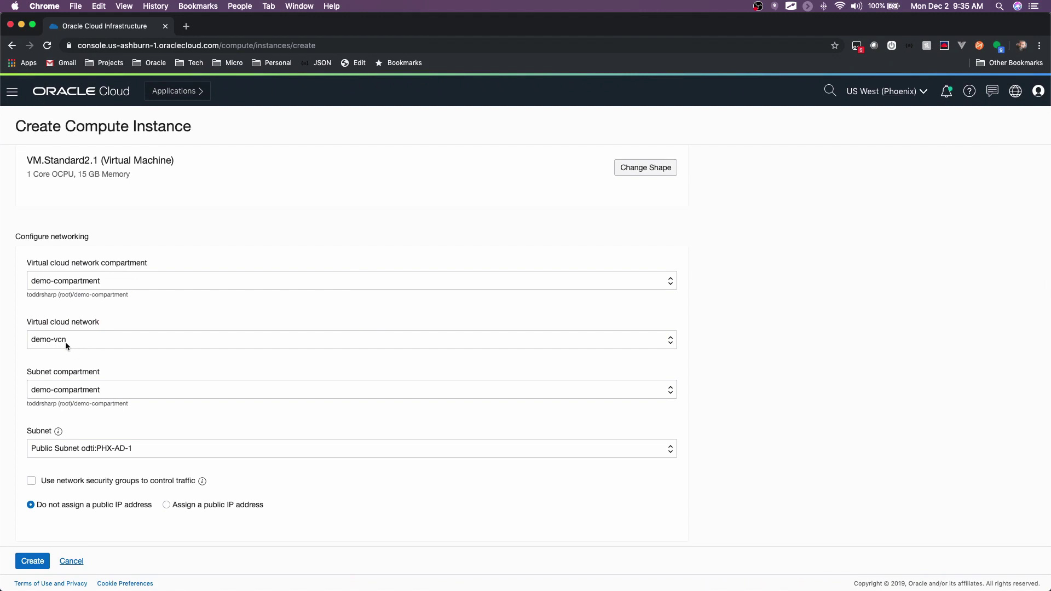
left_click(120, 392)
left_click(121, 392)
left_click(195, 509)
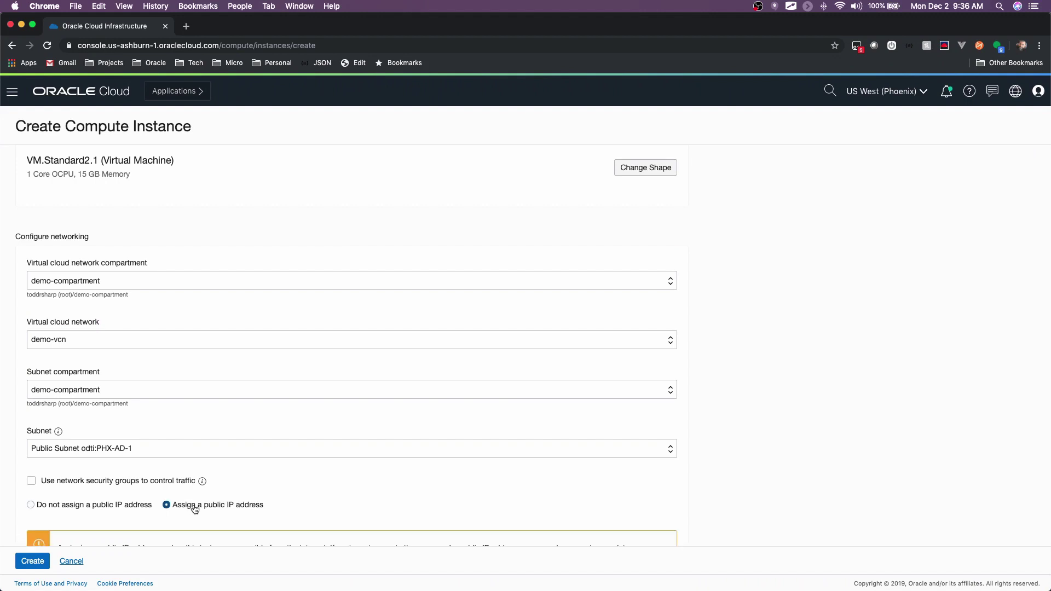
scroll(215, 480, "down", 2)
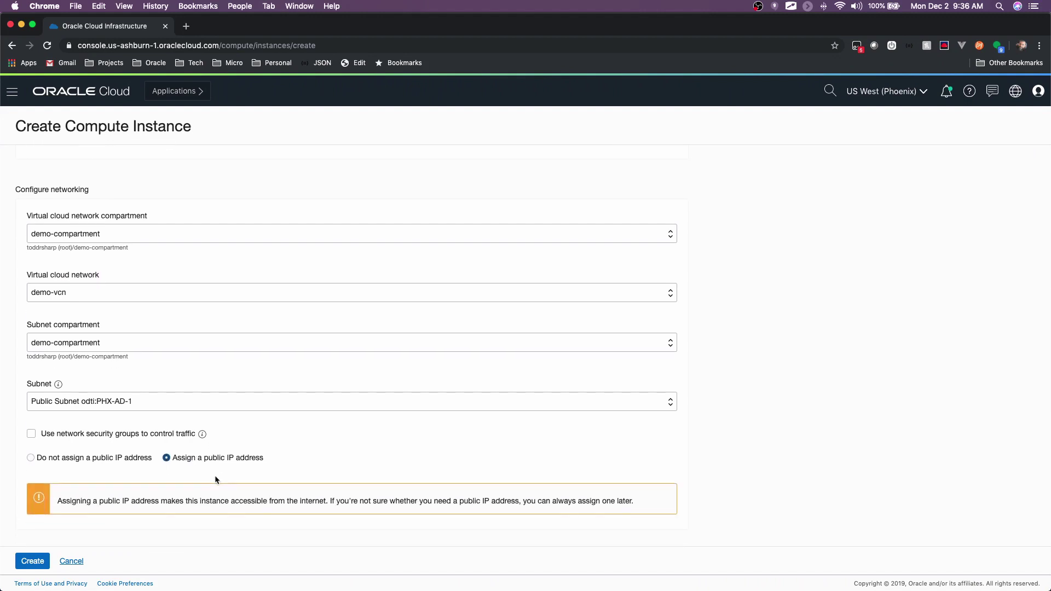
scroll(215, 476, "down", 1)
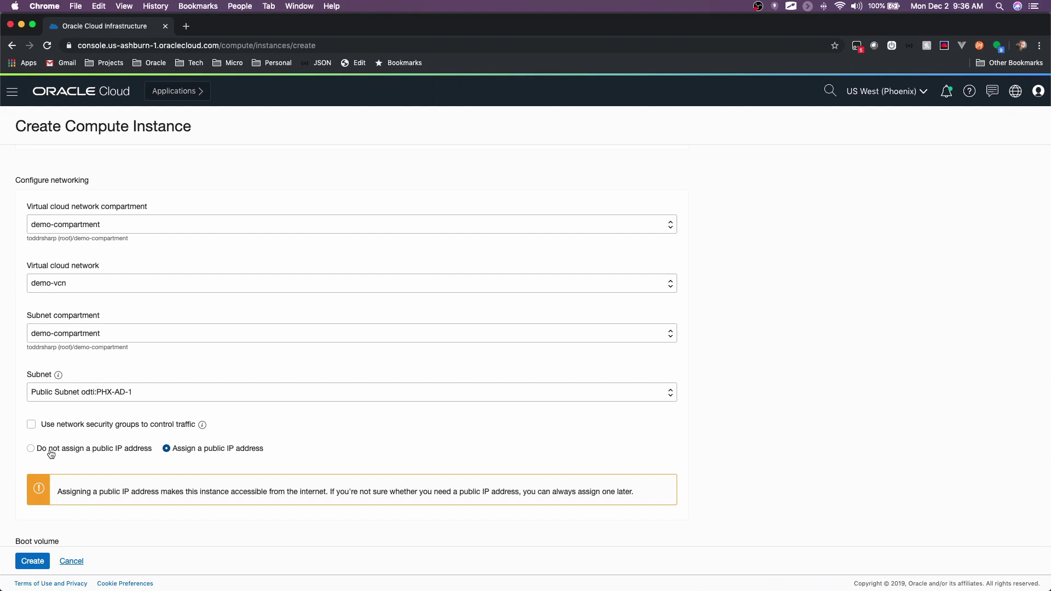
scroll(279, 472, "down", 5)
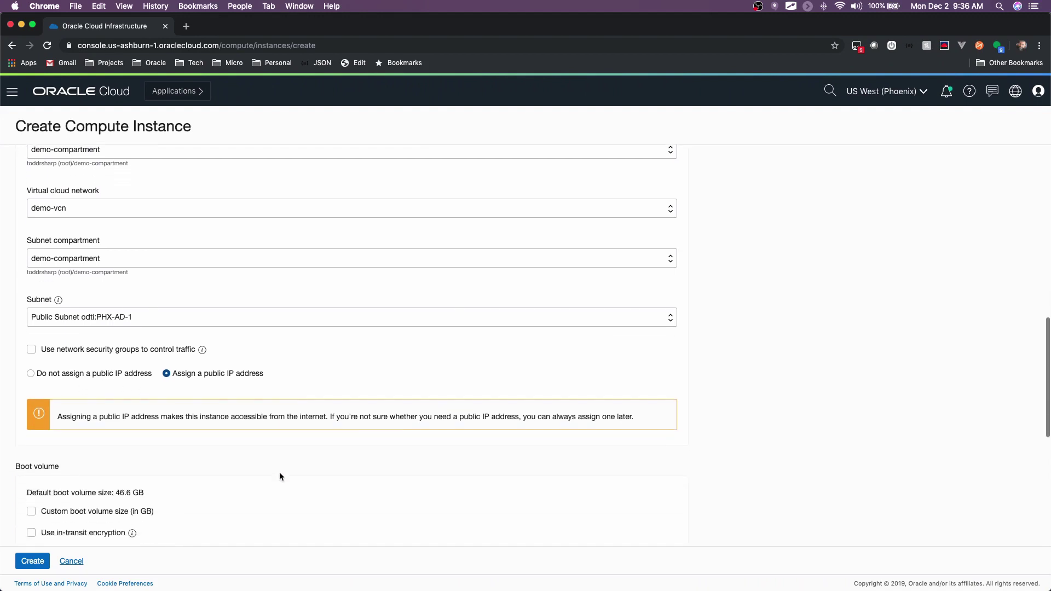
scroll(278, 469, "down", 2)
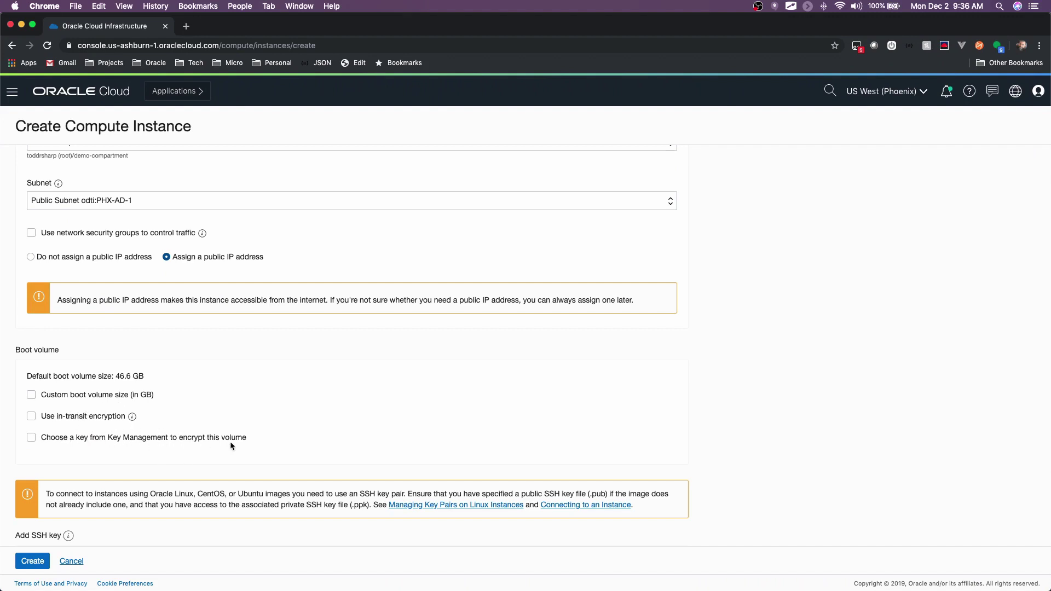
scroll(218, 353, "down", 3)
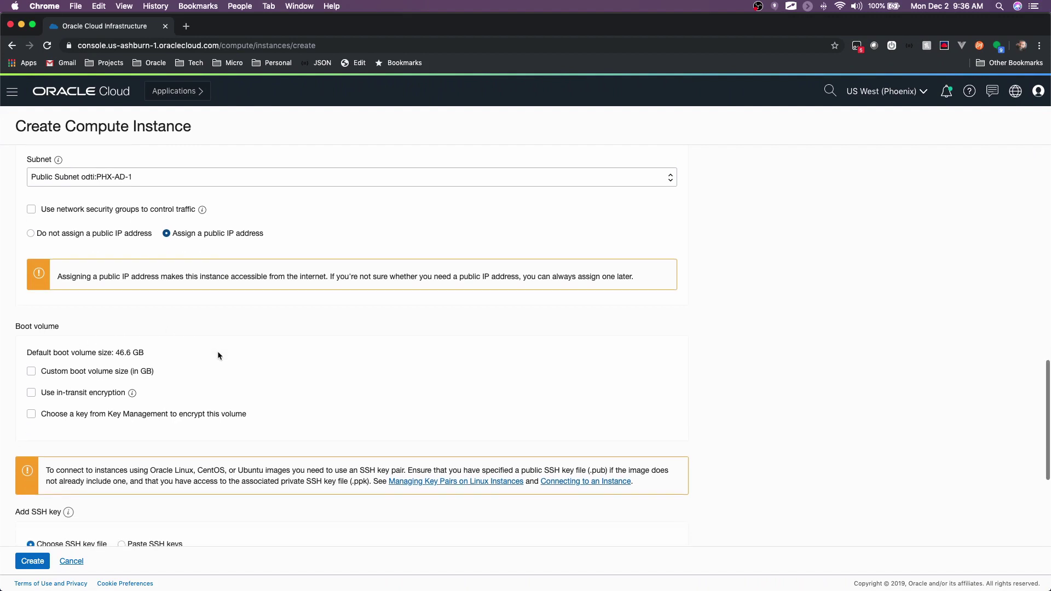
Step: Attach id_oci_demo.pub from the home folder as the instance's SSH public key
scroll(218, 356, "down", 5)
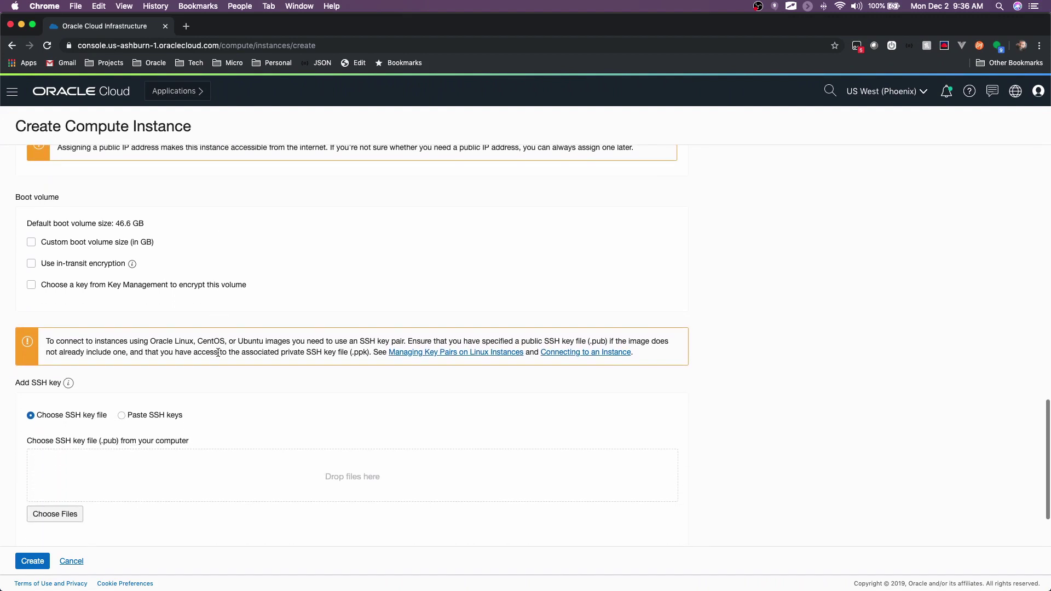
scroll(218, 356, "down", 1)
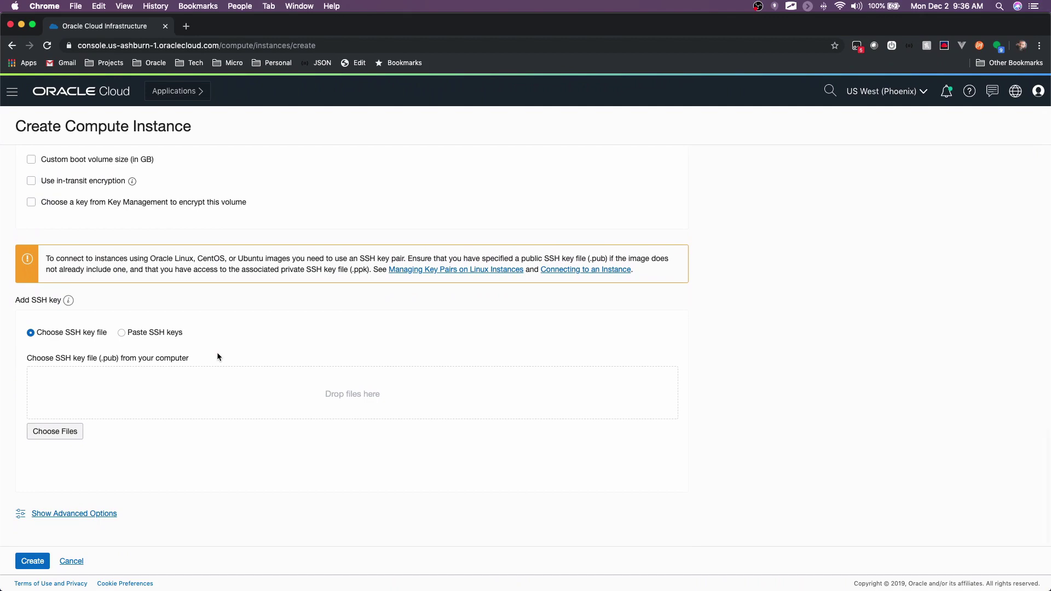
left_click(76, 433)
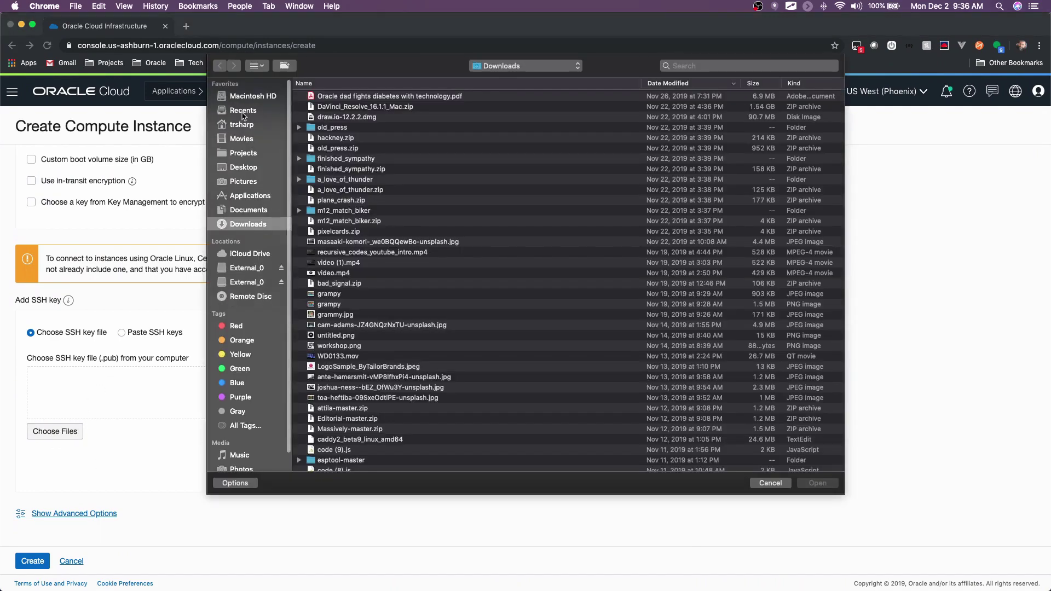
left_click(241, 126)
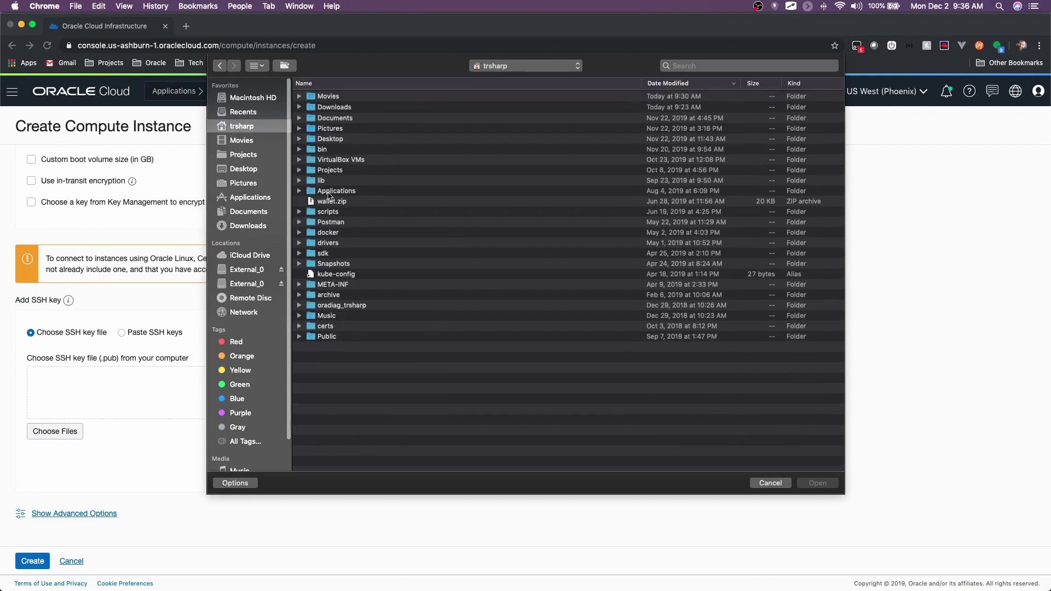
key("a")
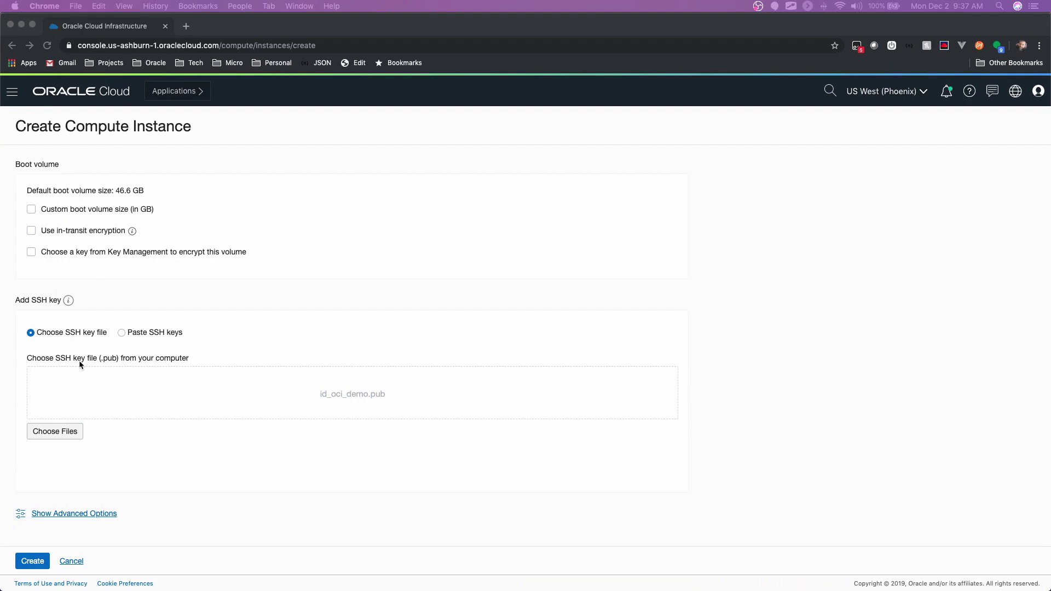
scroll(80, 365, "down", 1)
left_click(26, 562)
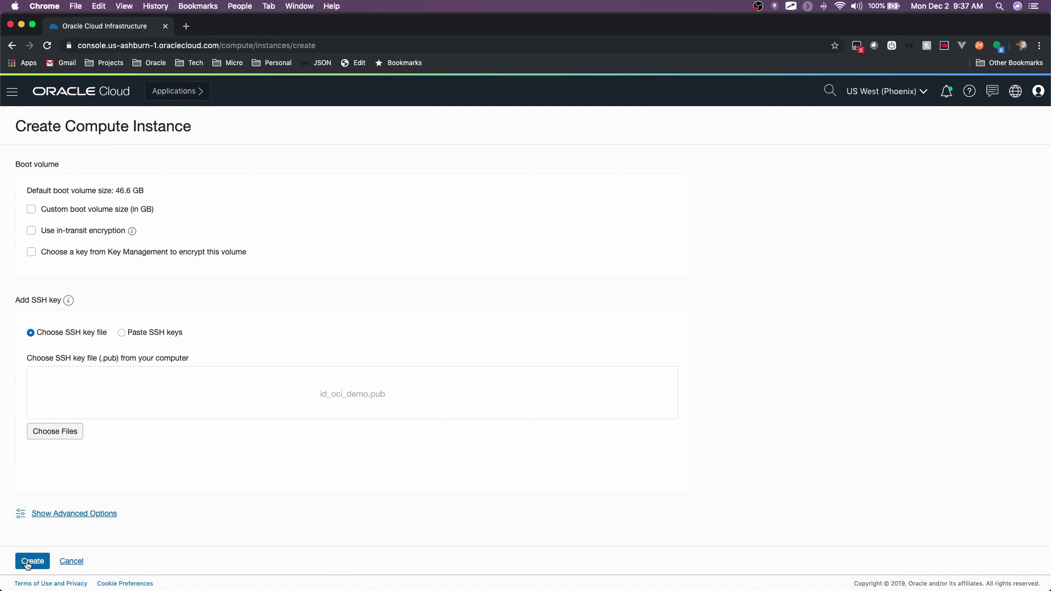
left_click(26, 563)
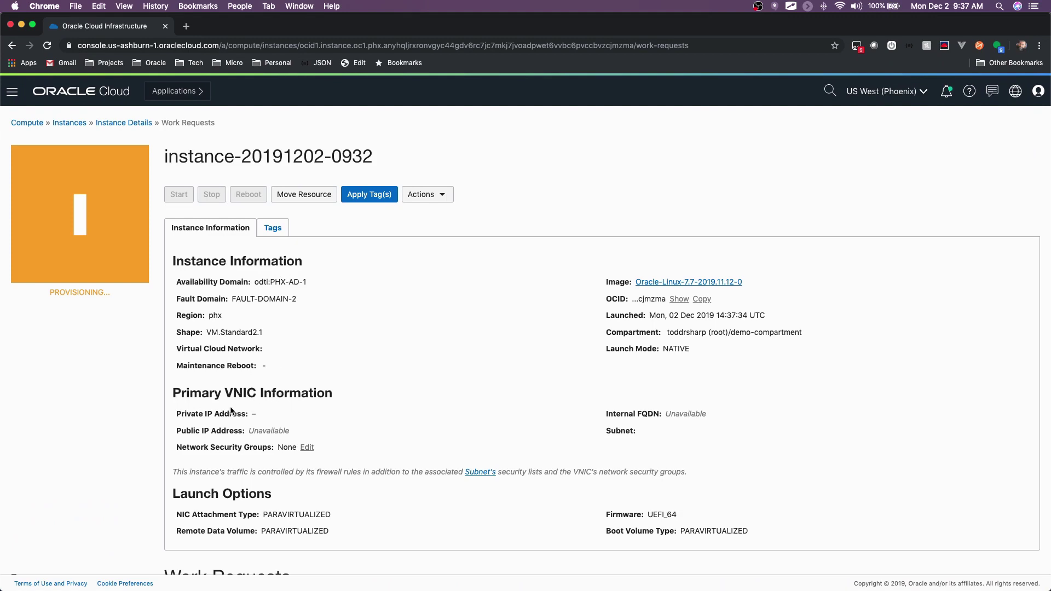
Step: Once the instance is running, copy its public IP address 129.146.67.48
scroll(308, 416, "down", 5)
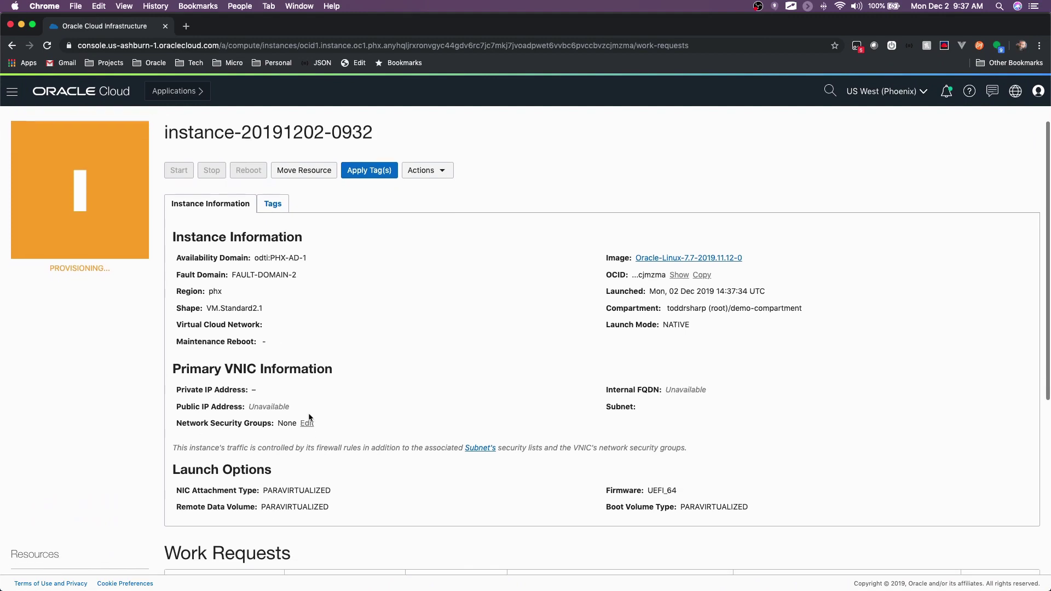
scroll(301, 455, "down", 4)
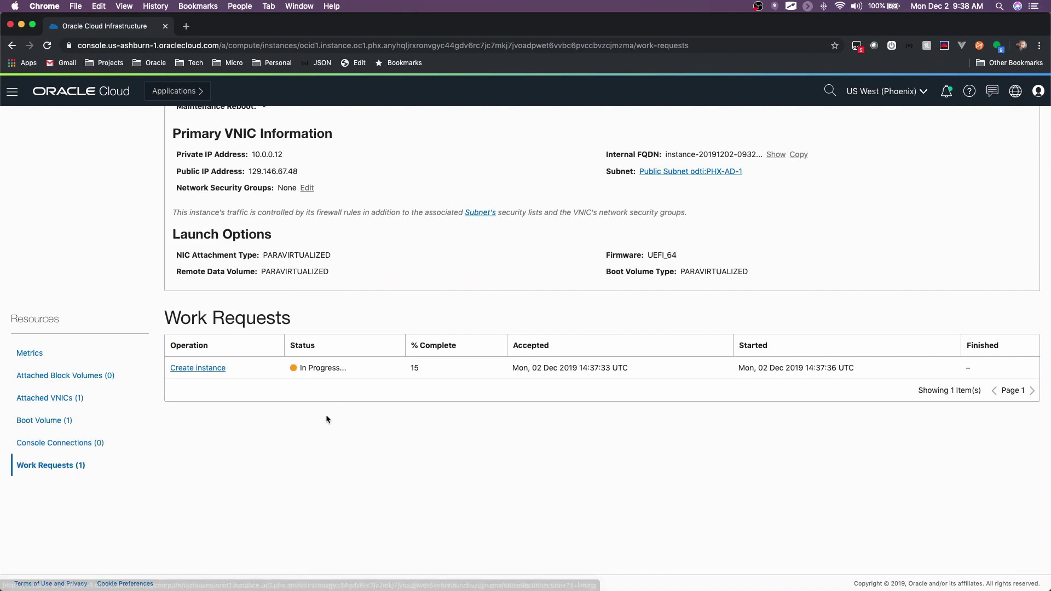
scroll(327, 416, "up", 4)
scroll(321, 418, "up", 1)
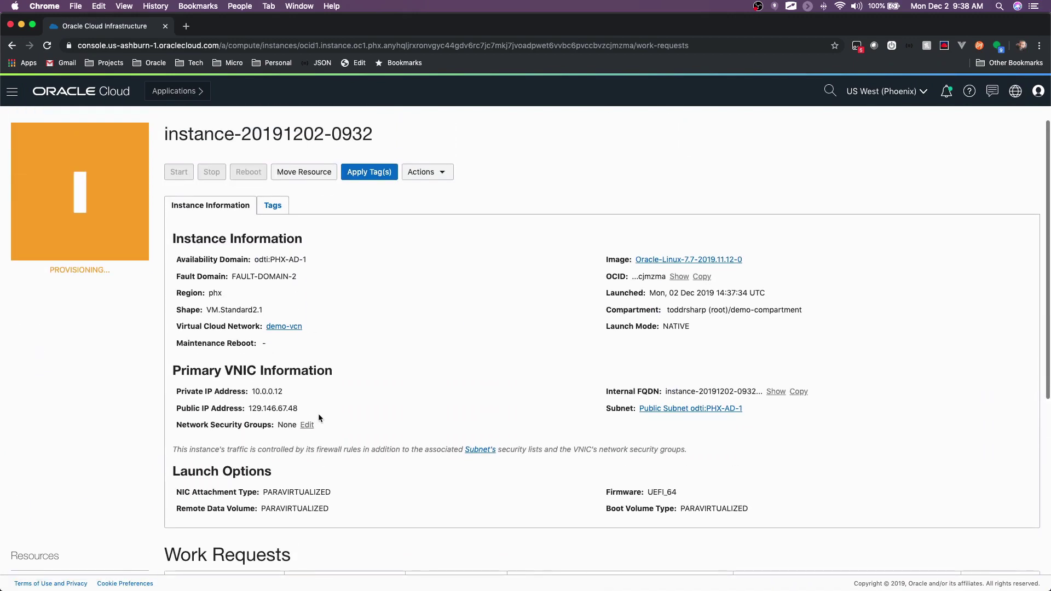
double_click(260, 409)
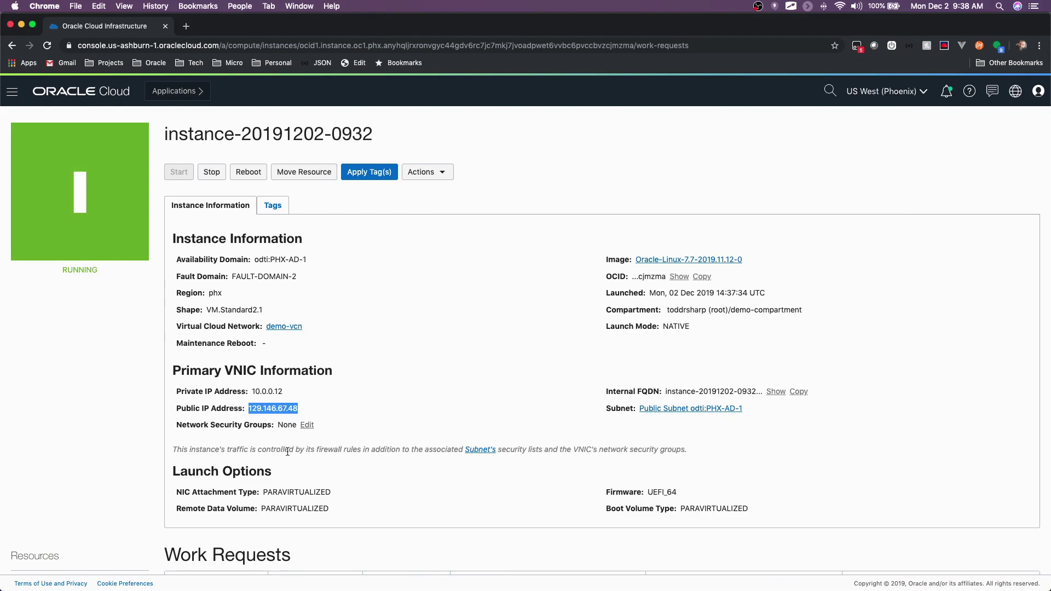
left_click_drag(276, 408, 299, 410)
key("super+c")
key("super+Tab")
key("super+shift+Tab")
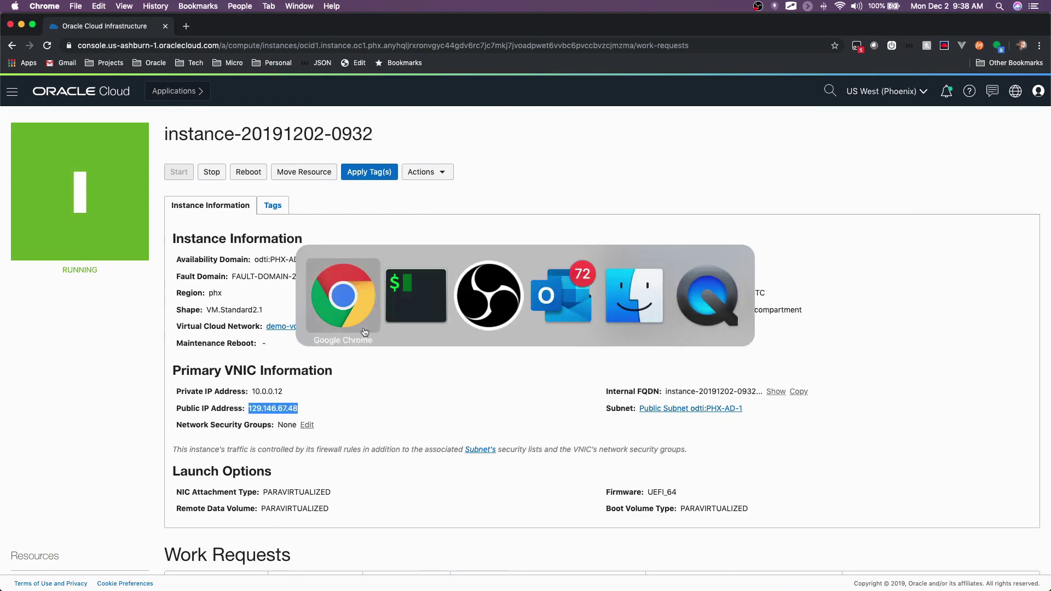
key("super+Tab")
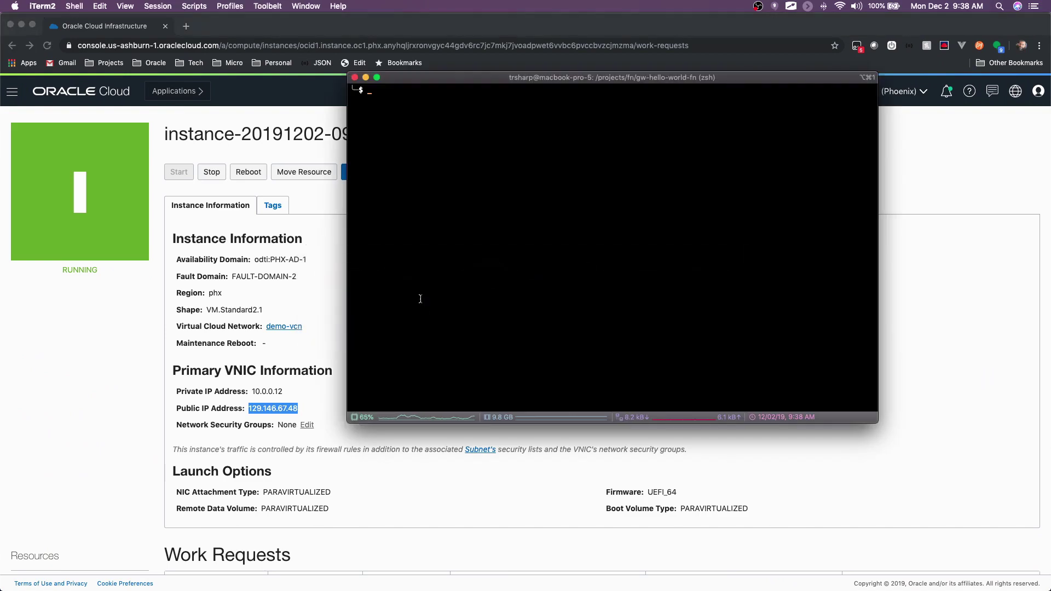
type("s")
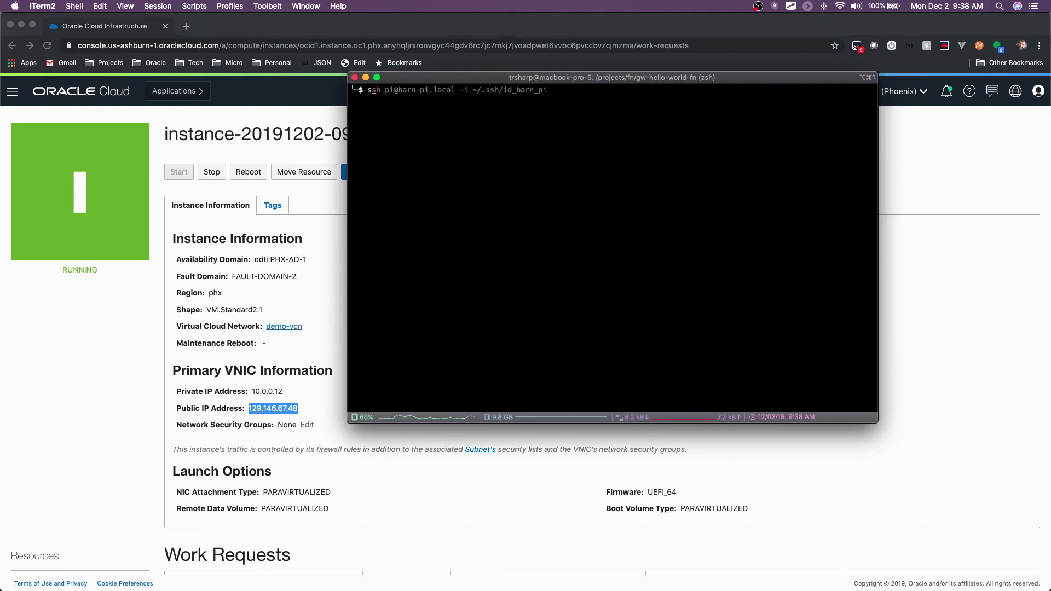
type("sh opc")
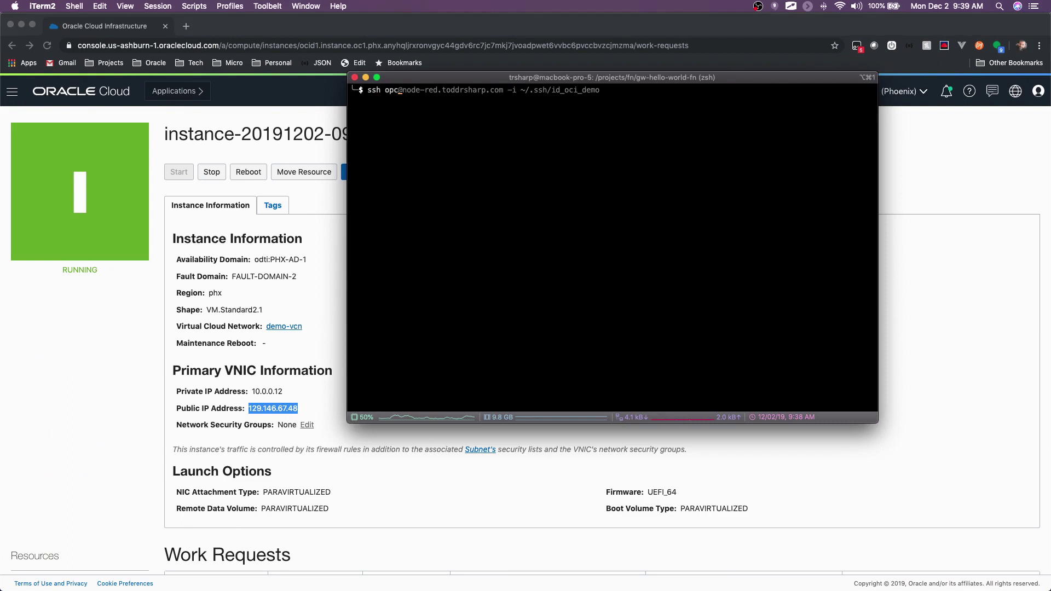
type("@")
key("super+v")
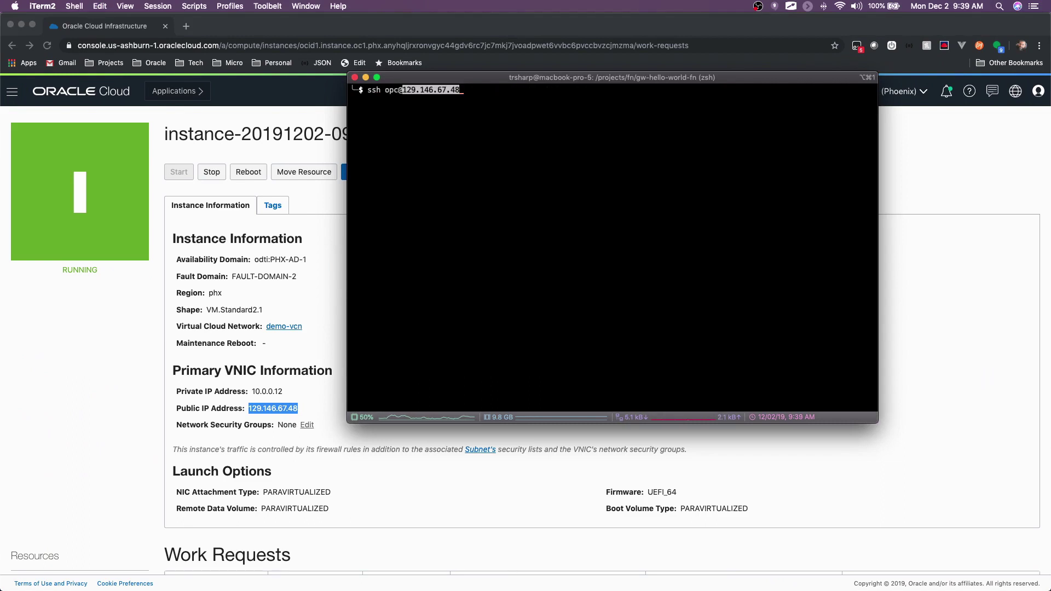
type("-")
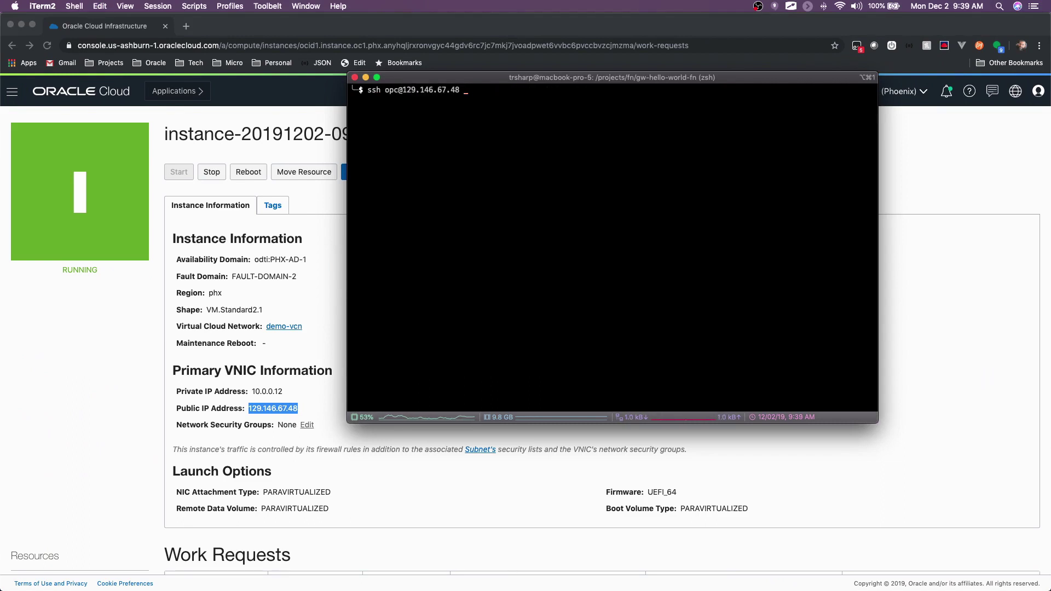
key("BackSpace")
type("-i ~.")
key("BackSpace")
type("/.ssh/id_oci_demo")
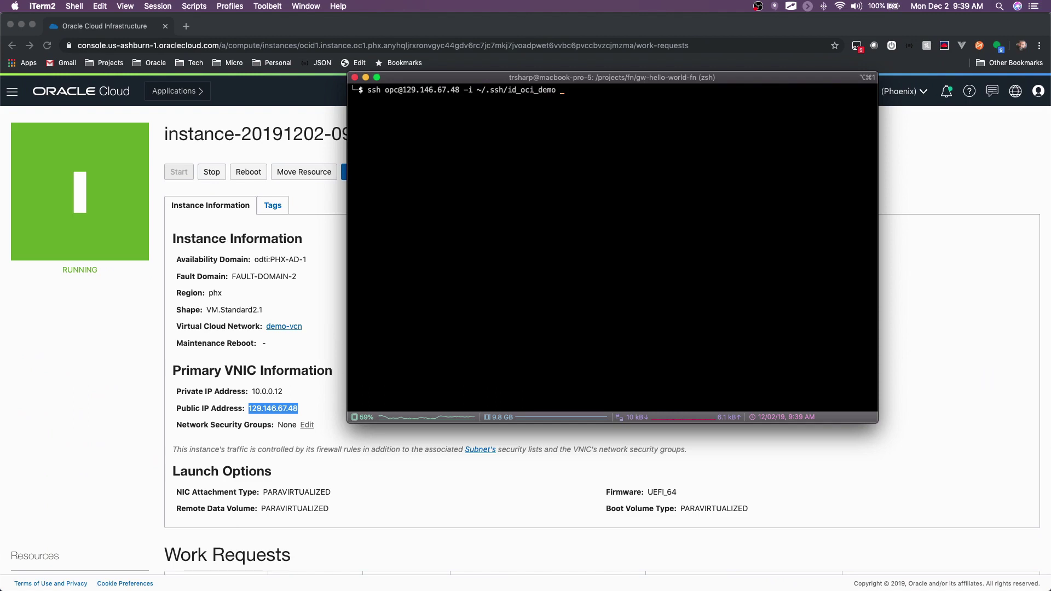
key("Return")
type("yes")
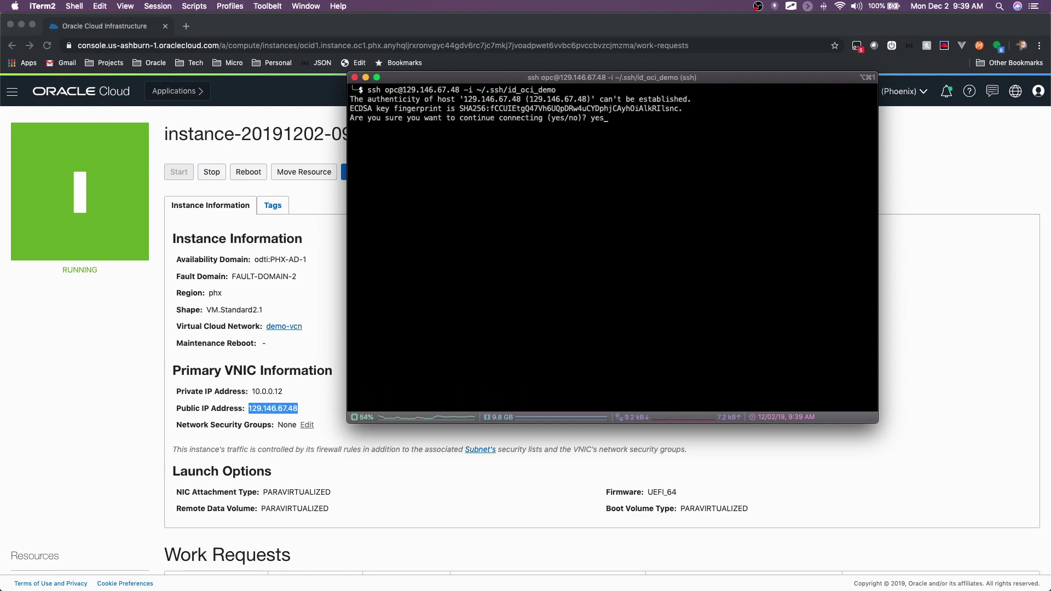
key("Return")
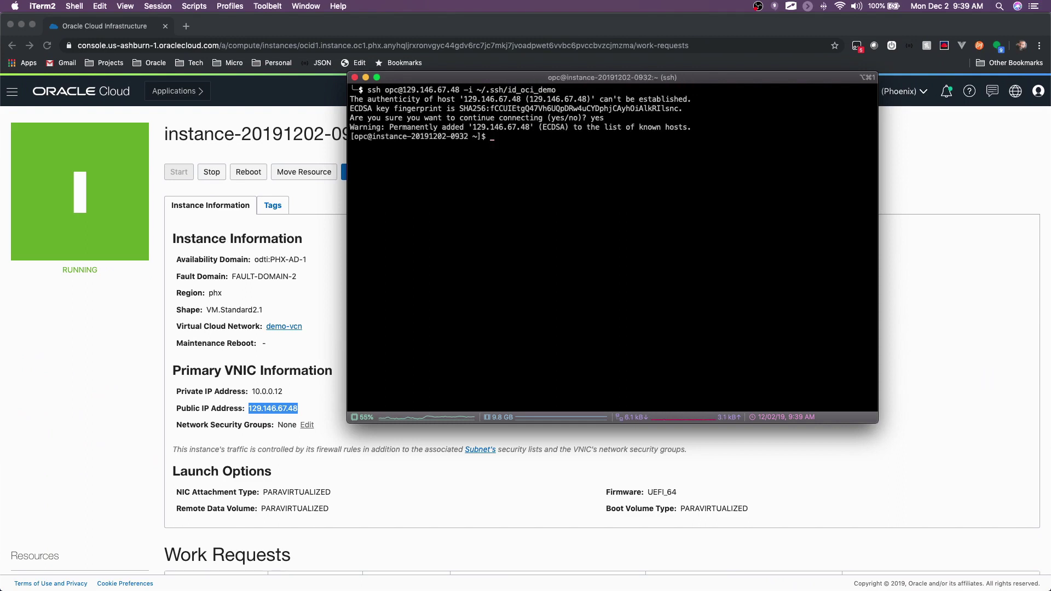
type("hostname")
key("Return")
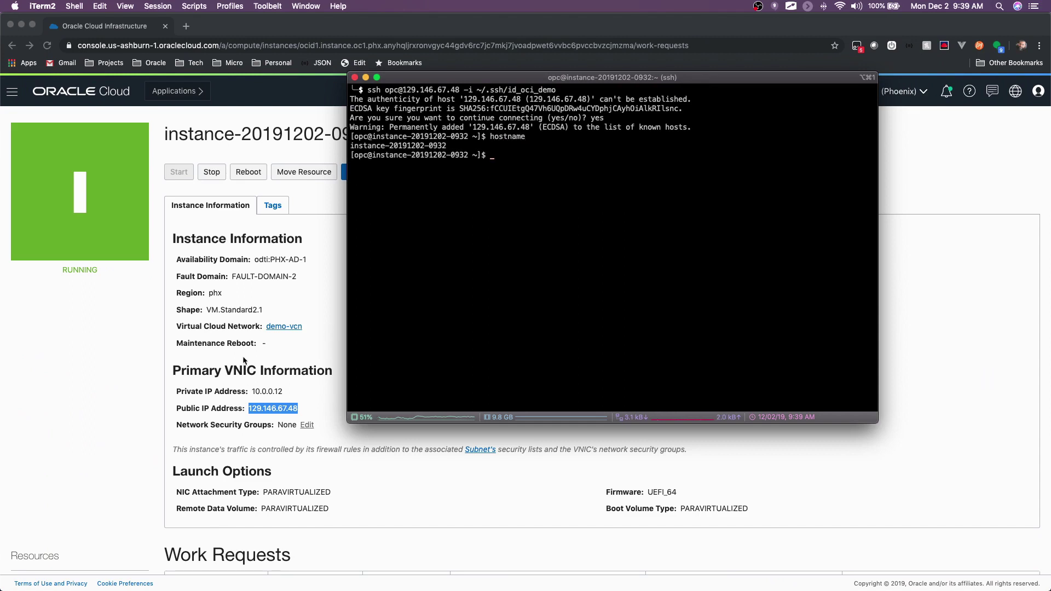
key("super+Tab")
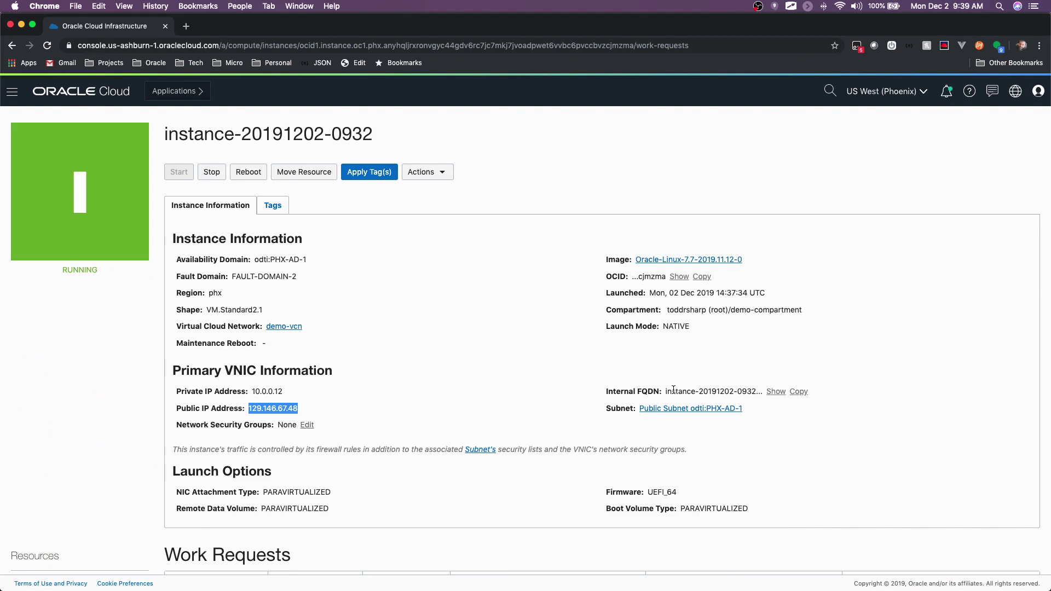
left_click_drag(641, 391, 757, 391)
key("super+Tab")
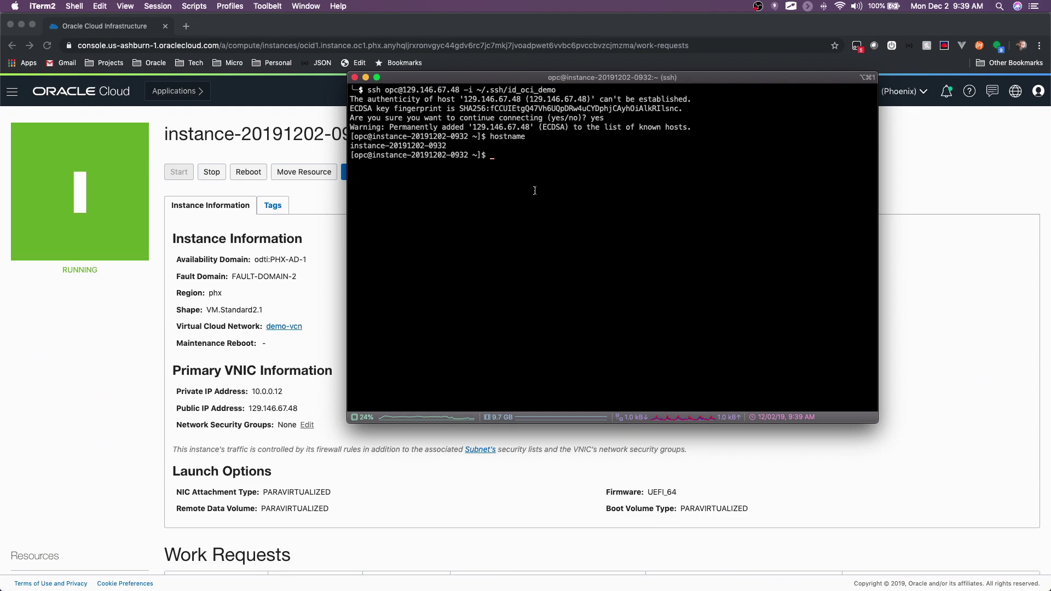
key("super+Tab")
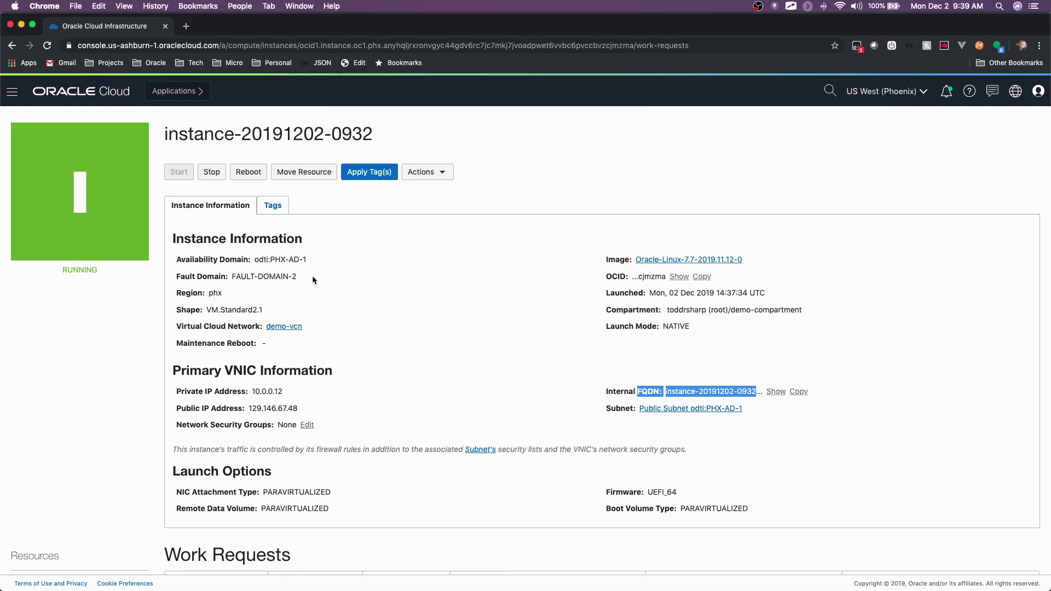